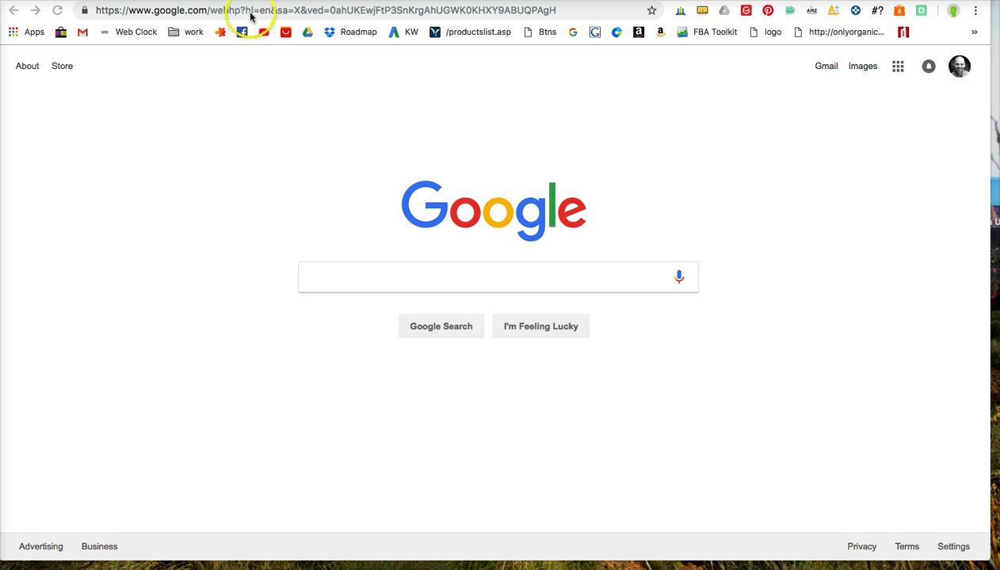
Step: Clear the Google homepage's web address from Chrome's address bar
click(250, 12)
key(BackSpace)
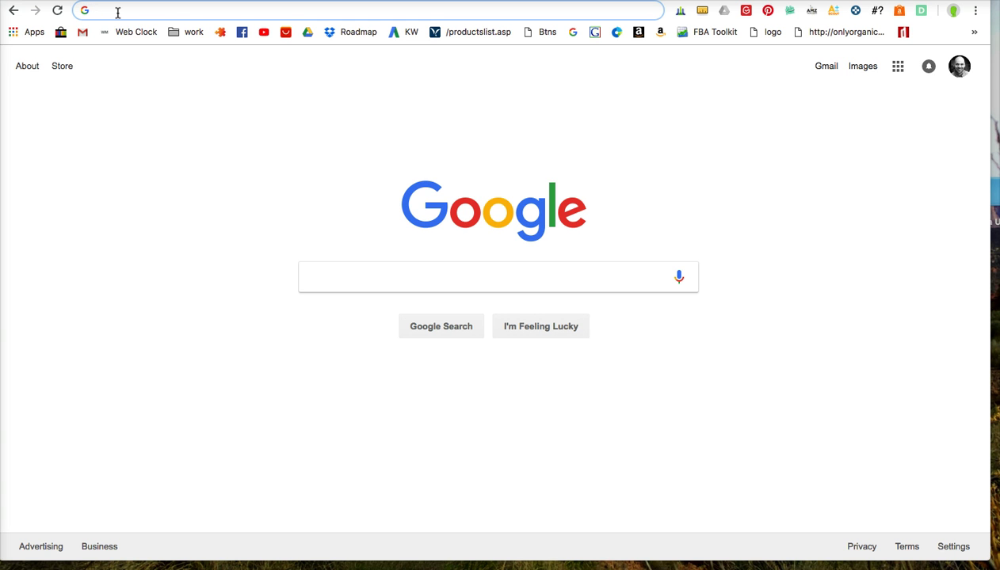
Step: Go back through the incognito window's history to its blank New Tab page
click(87, 0)
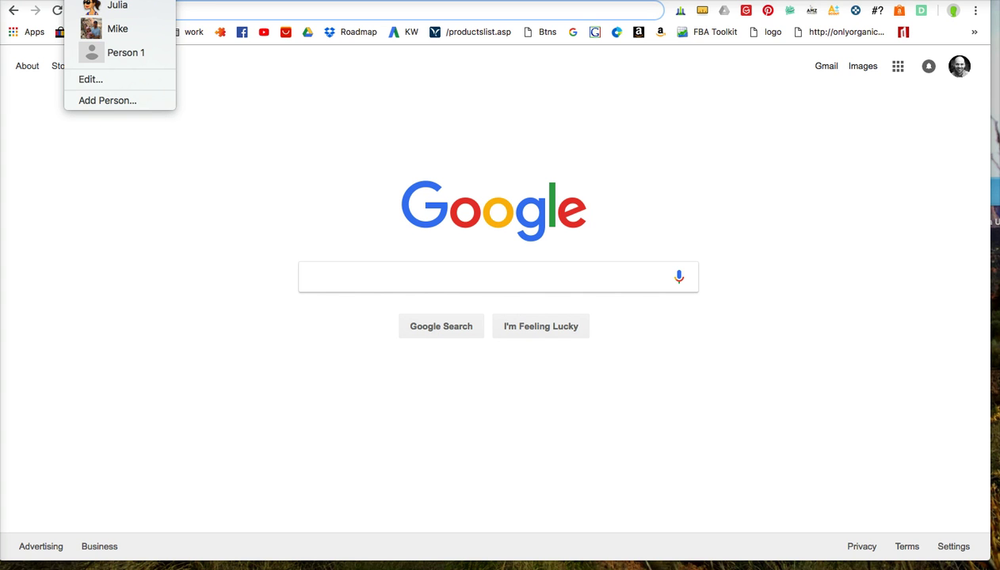
key(Escape)
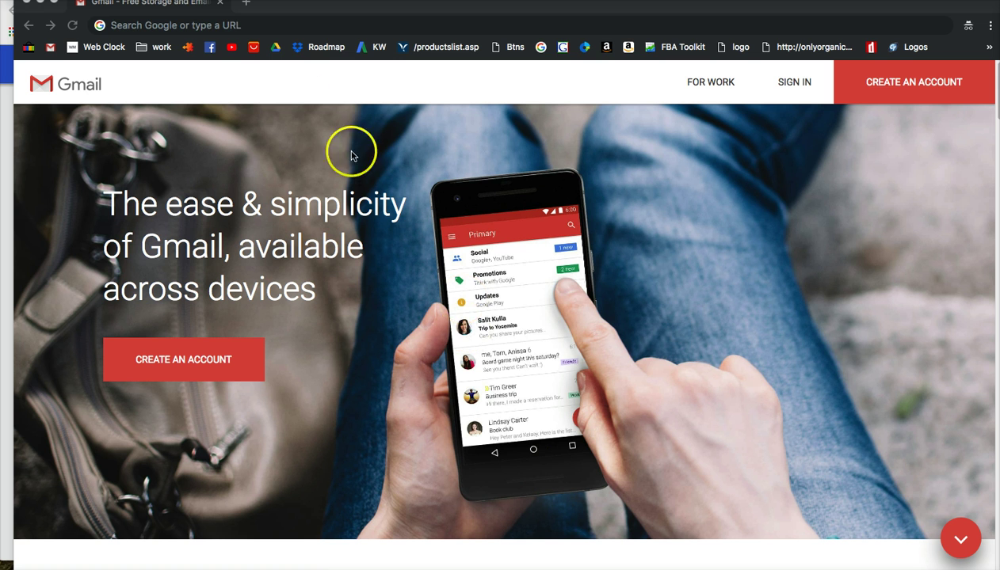
click(214, 25)
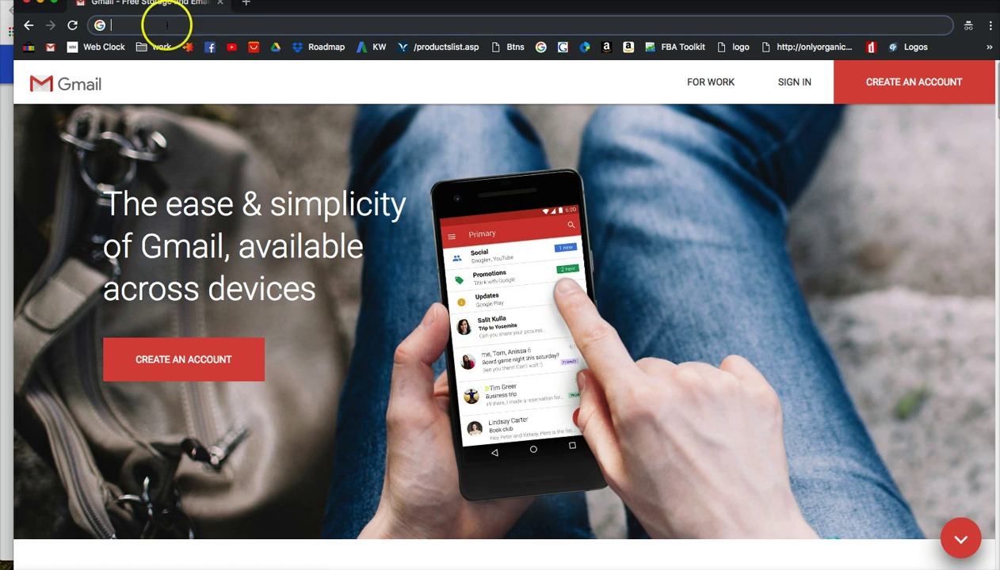
click(28, 27)
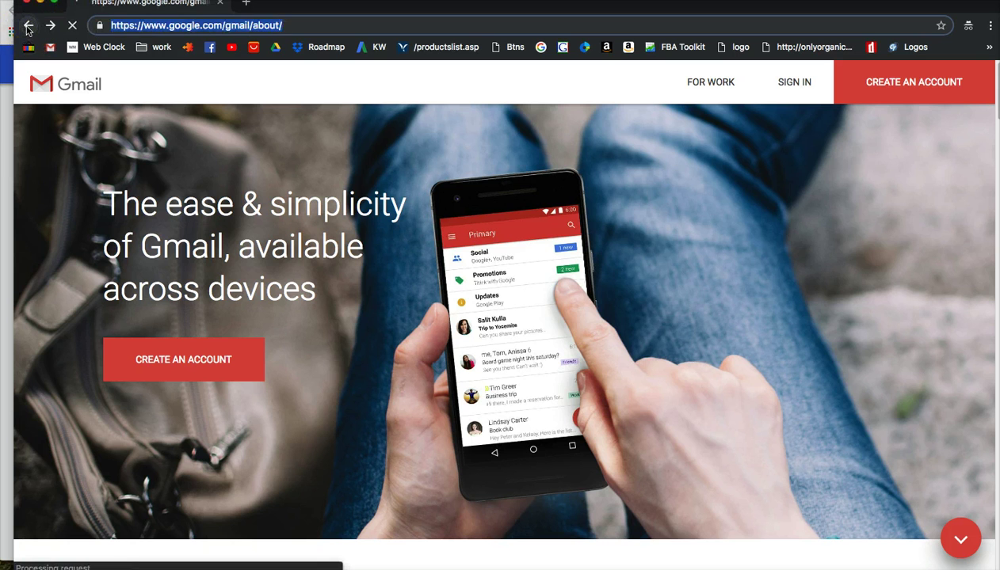
click(28, 27)
click(28, 27)
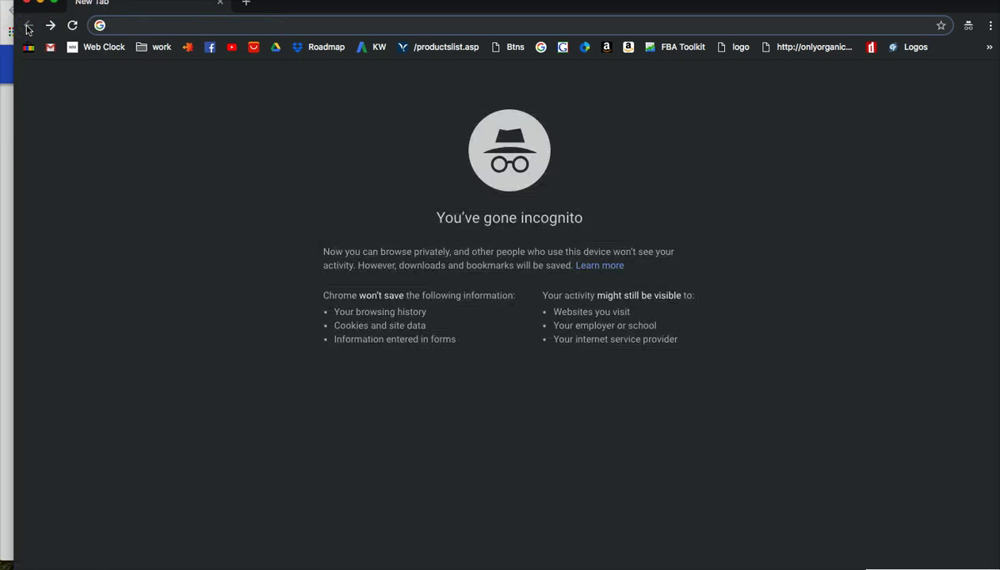
Step: Load gmail.com in the incognito window to reach Gmail's about page
click(138, 25)
click(130, 25)
text(gma)
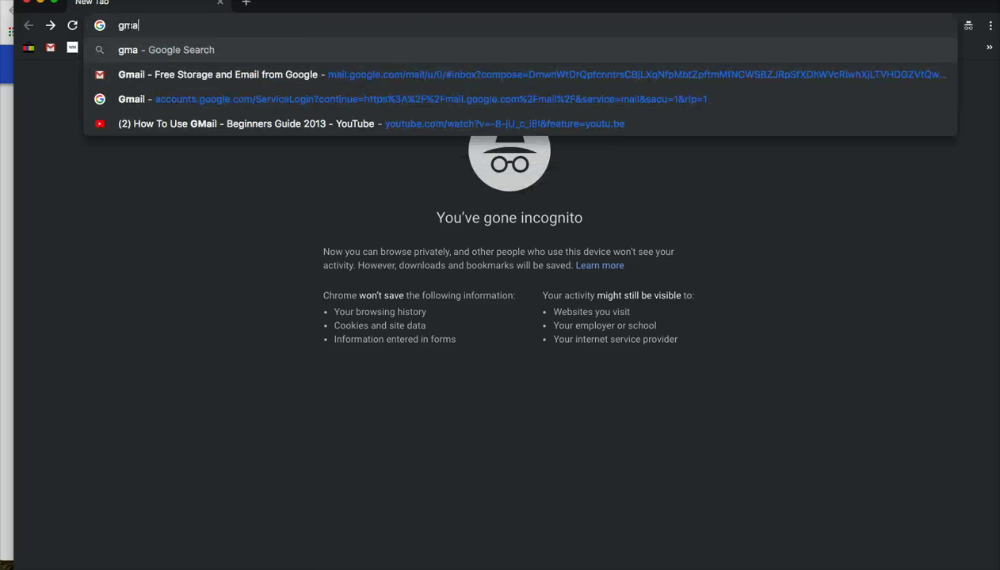
text(il.co)
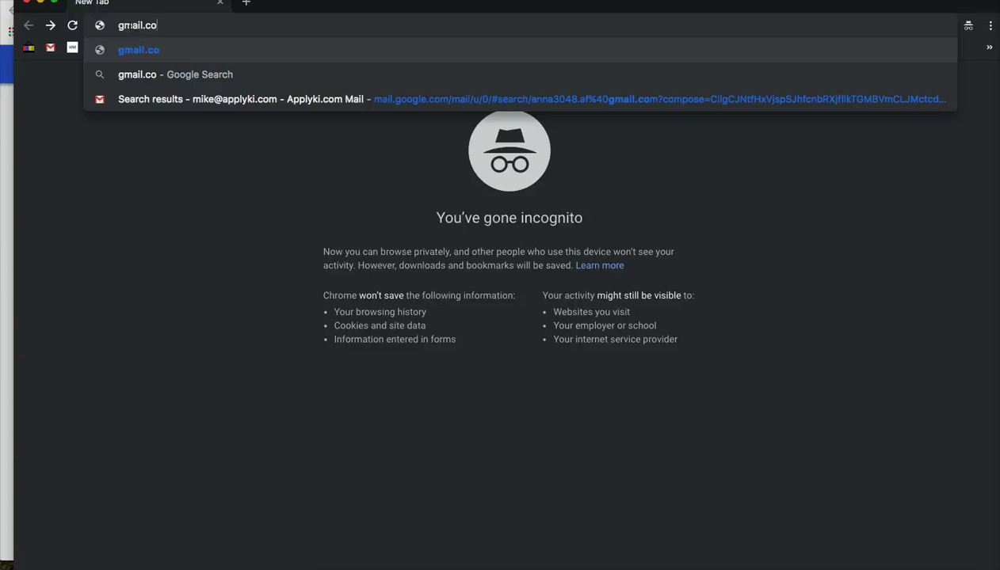
text(m)
key(Return)
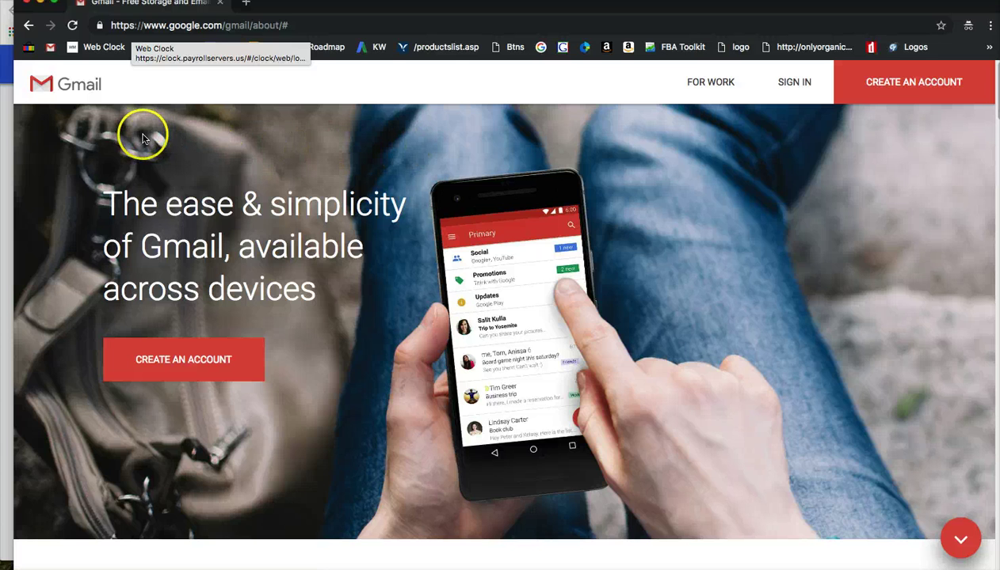
Step: Open Gmail's 'Create your Google Account' sign-up form from the about page
click(197, 364)
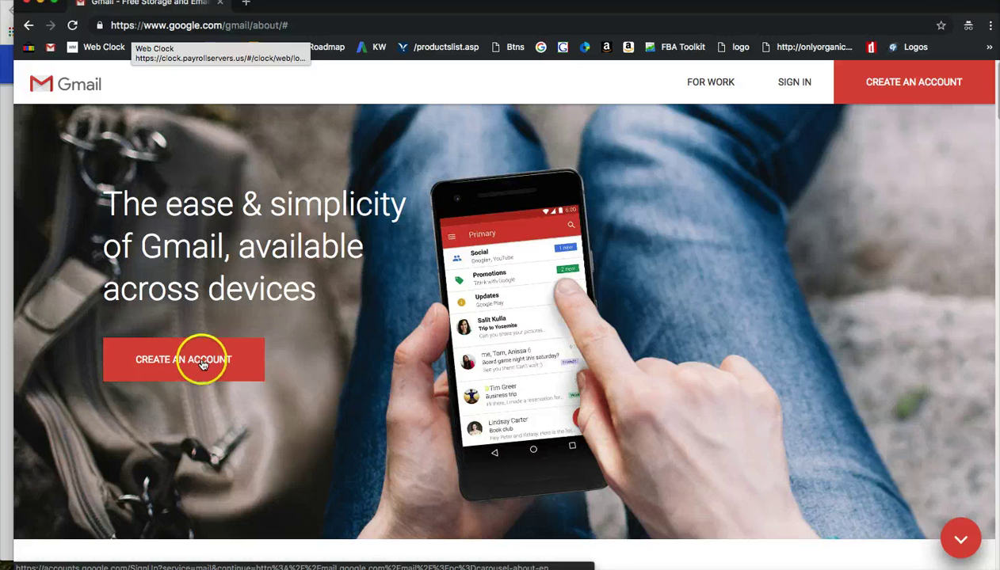
click(198, 373)
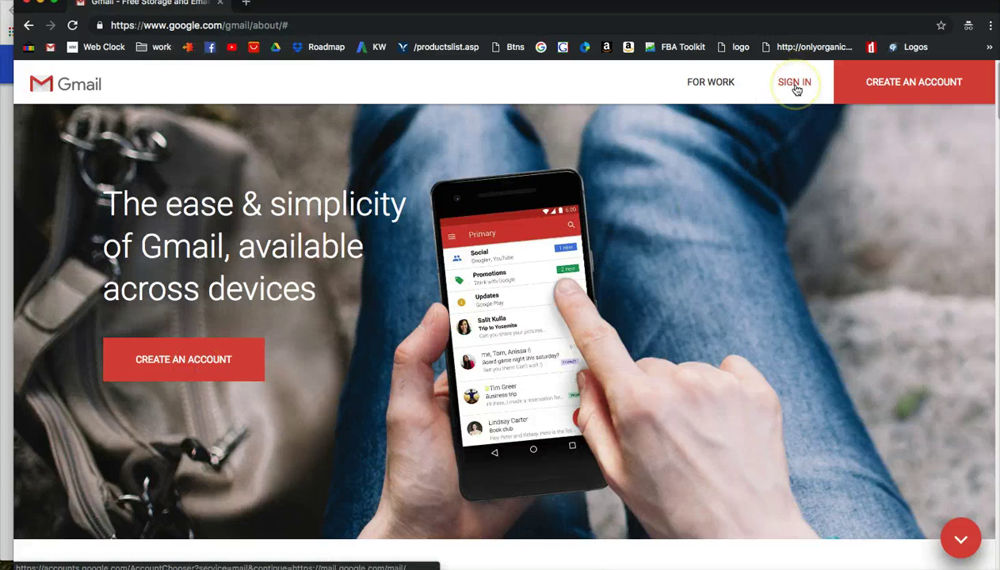
click(906, 88)
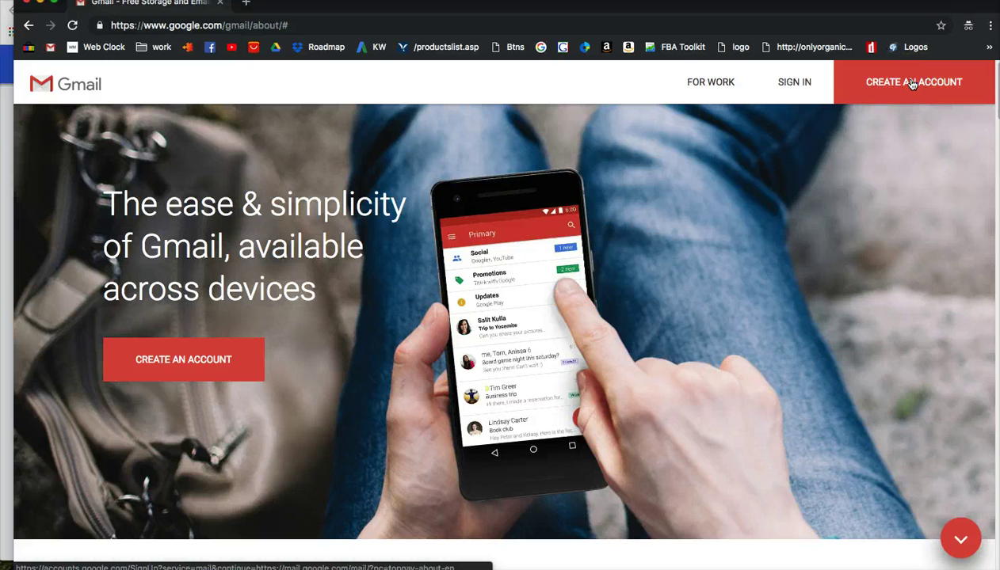
drag(910, 84, 846, 99)
click(911, 83)
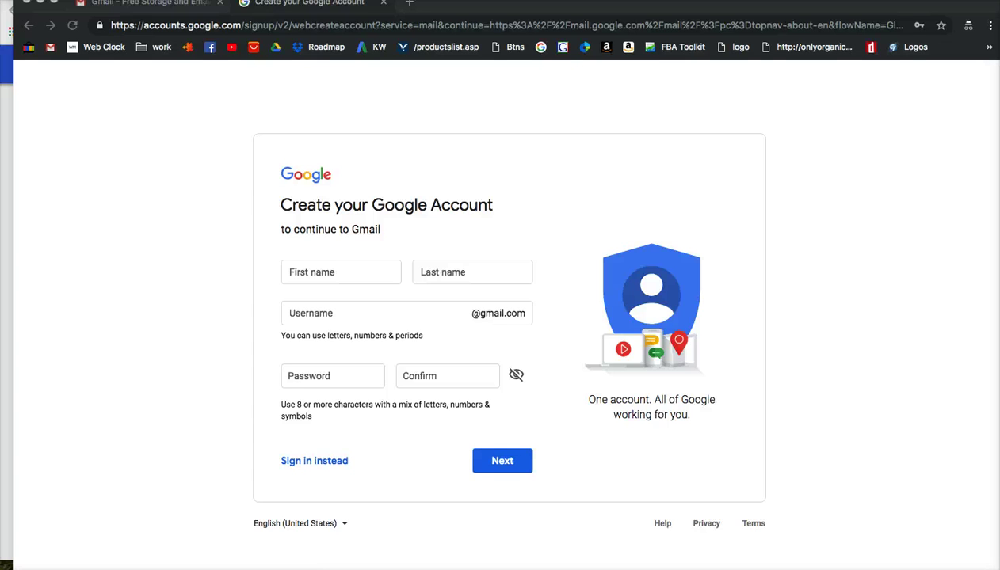
Step: Enter the business name 'Best Home Office Product' in the name fields and type a matching username
click(309, 267)
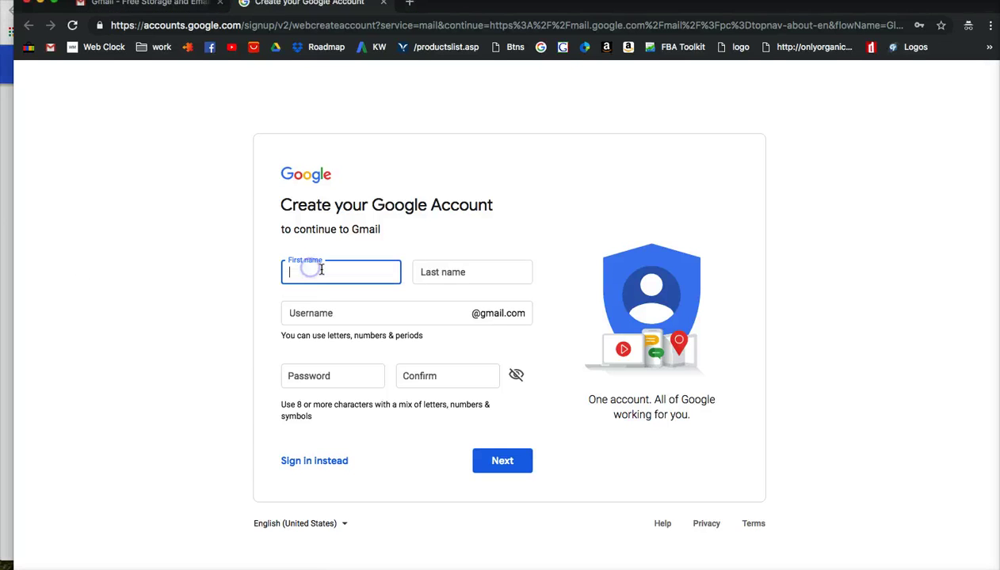
text(Best)
key(Tab)
text(Product)
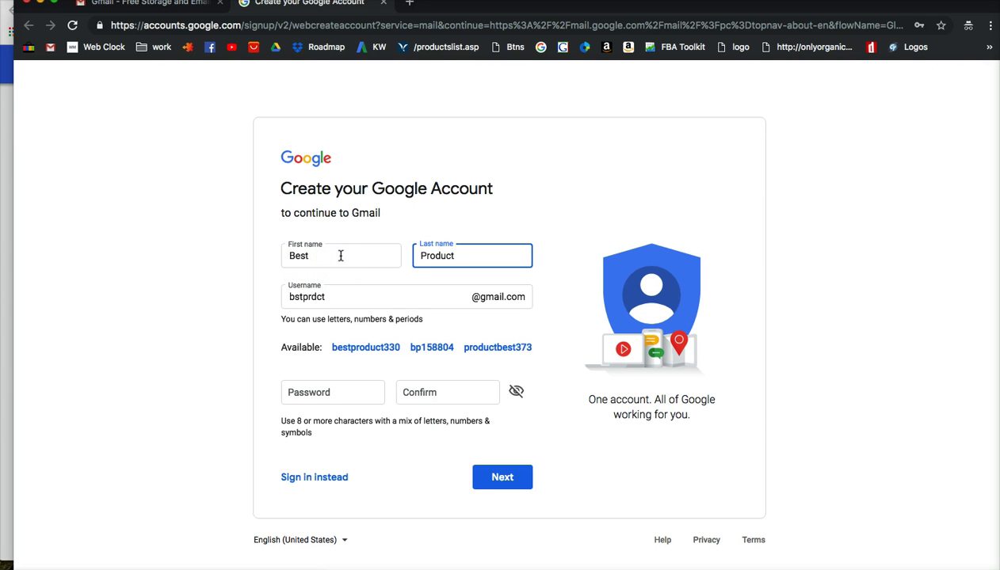
click(340, 256)
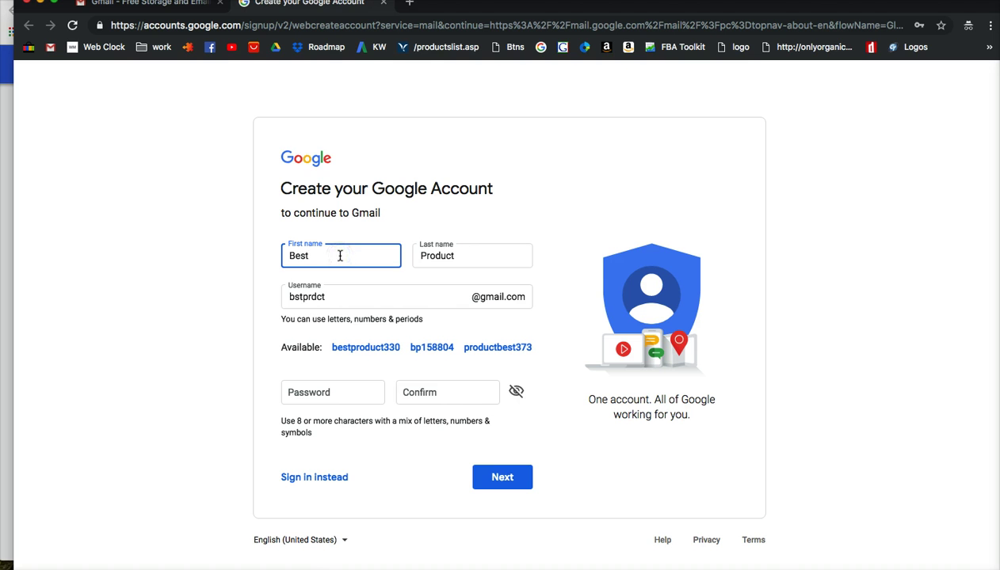
text(Home Office)
double_click(341, 293)
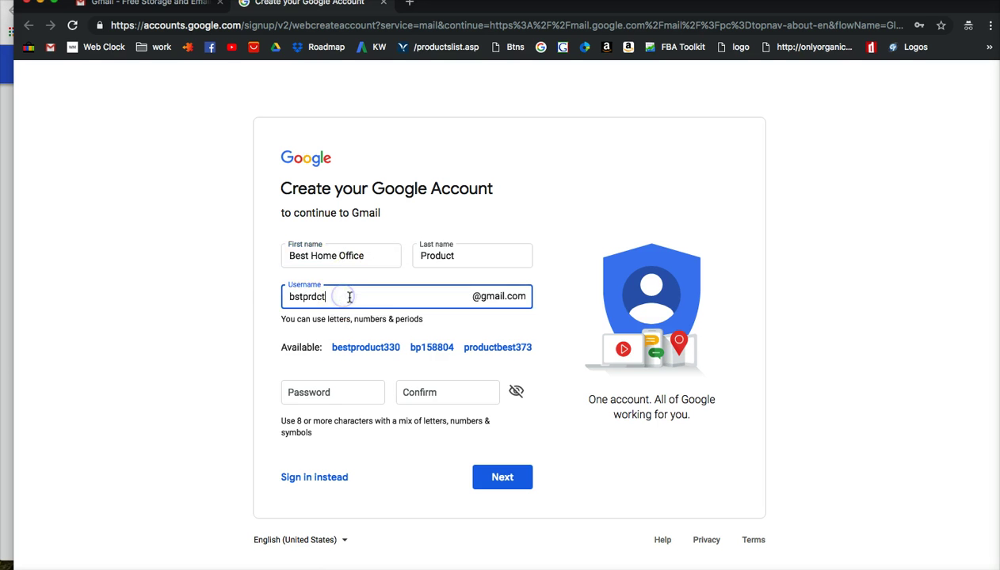
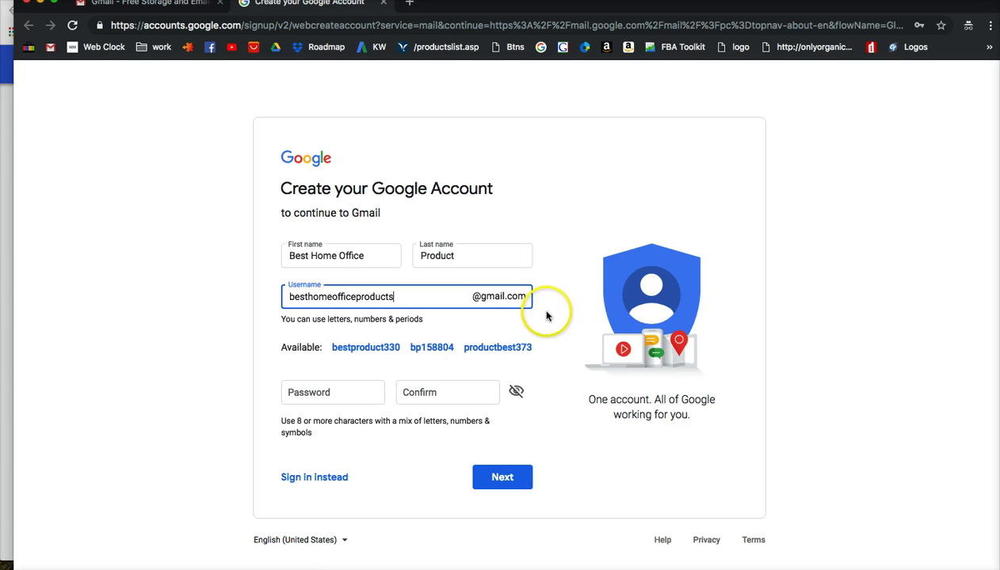
click(317, 393)
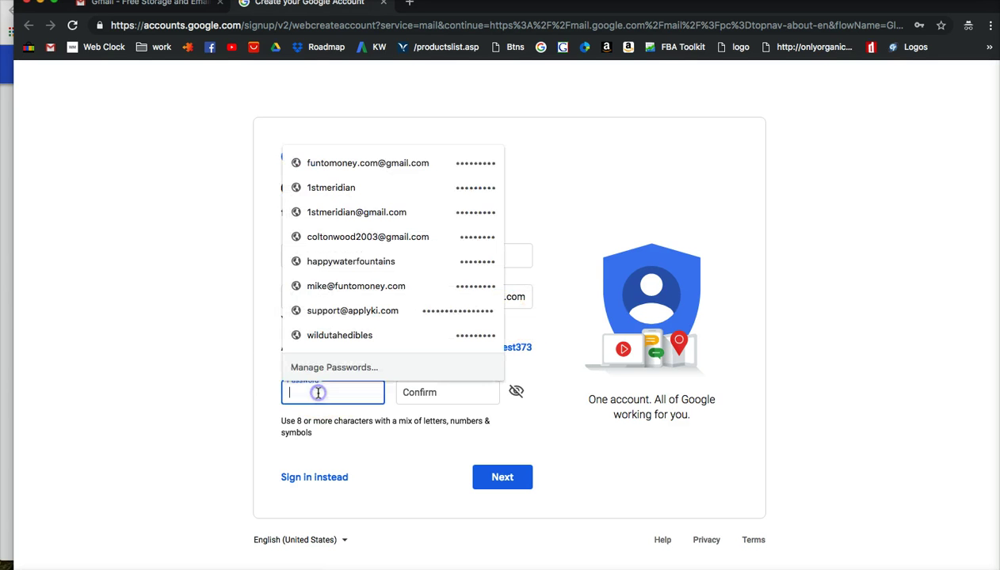
click(256, 373)
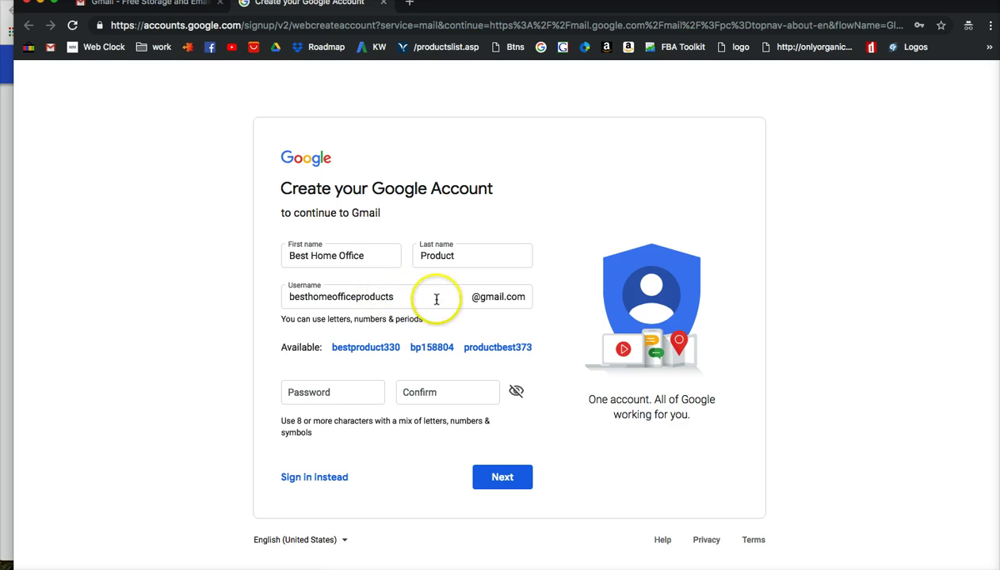
click(412, 295)
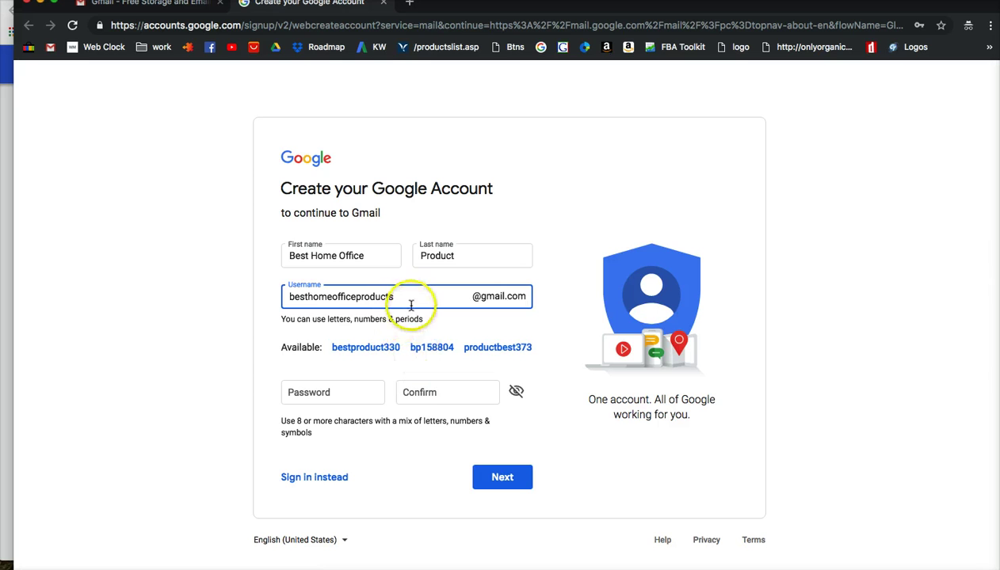
text(1)
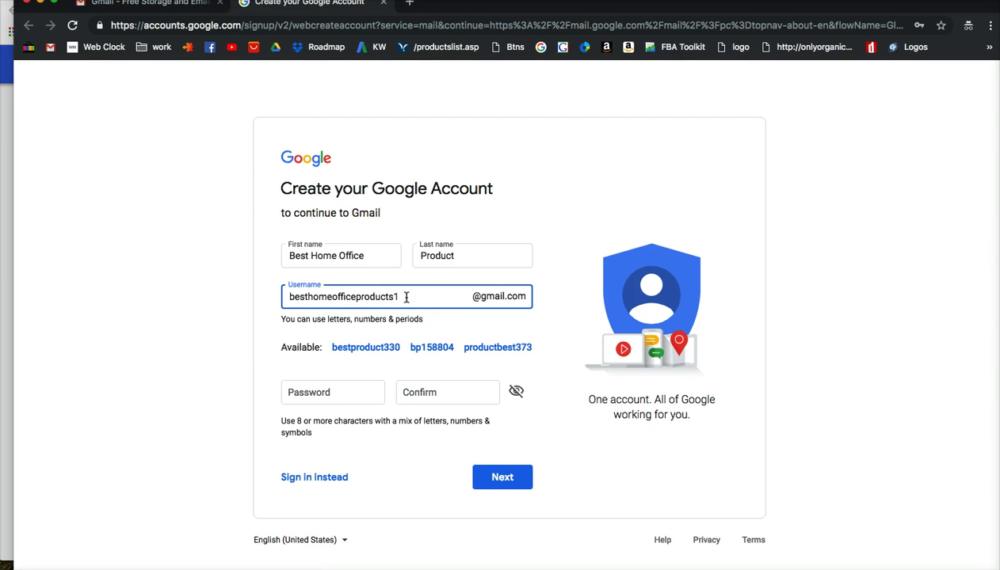
key(BackSpace)
text(2)
key(BackSpace)
text(3)
key(BackSpace)
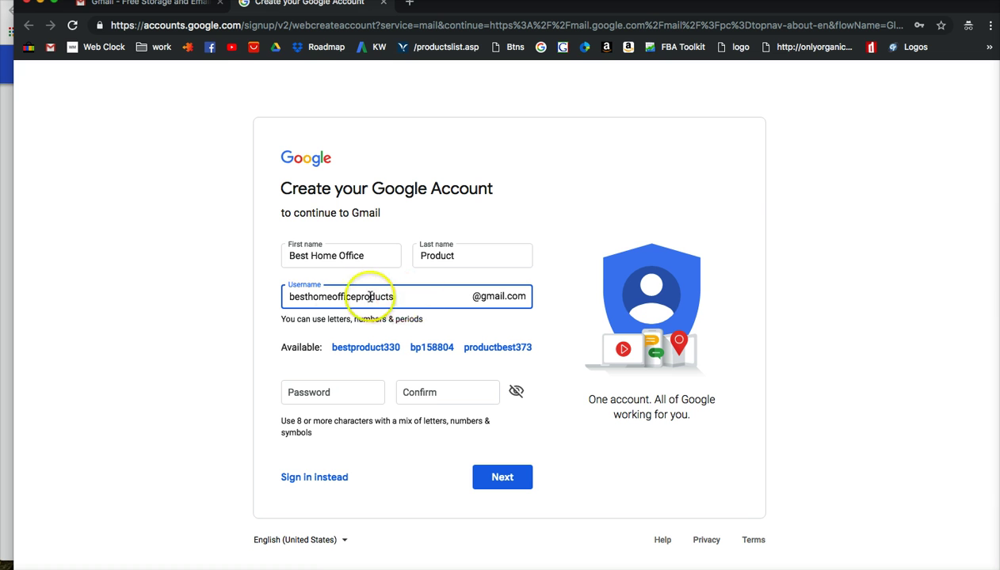
drag(291, 300, 398, 297)
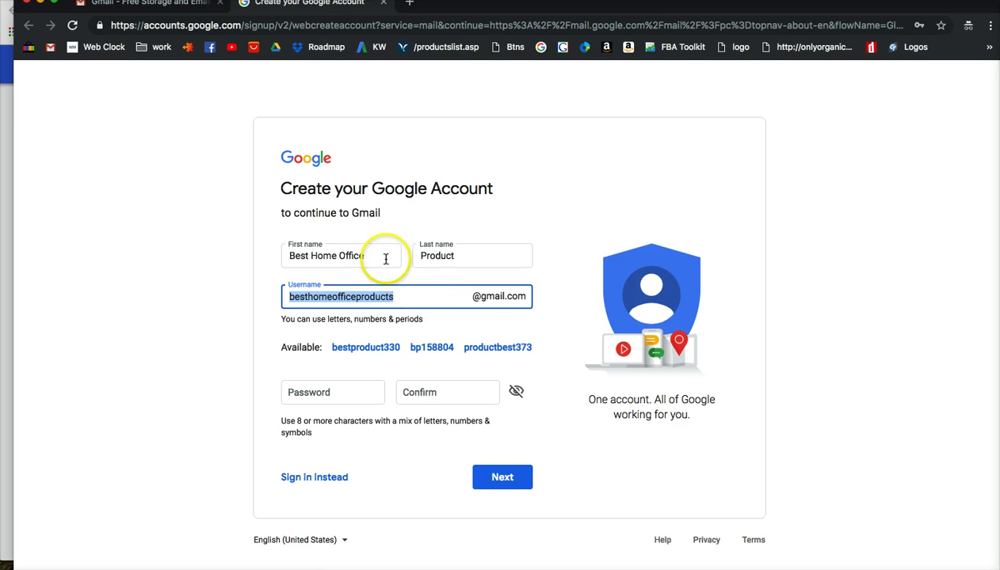
drag(375, 257, 265, 252)
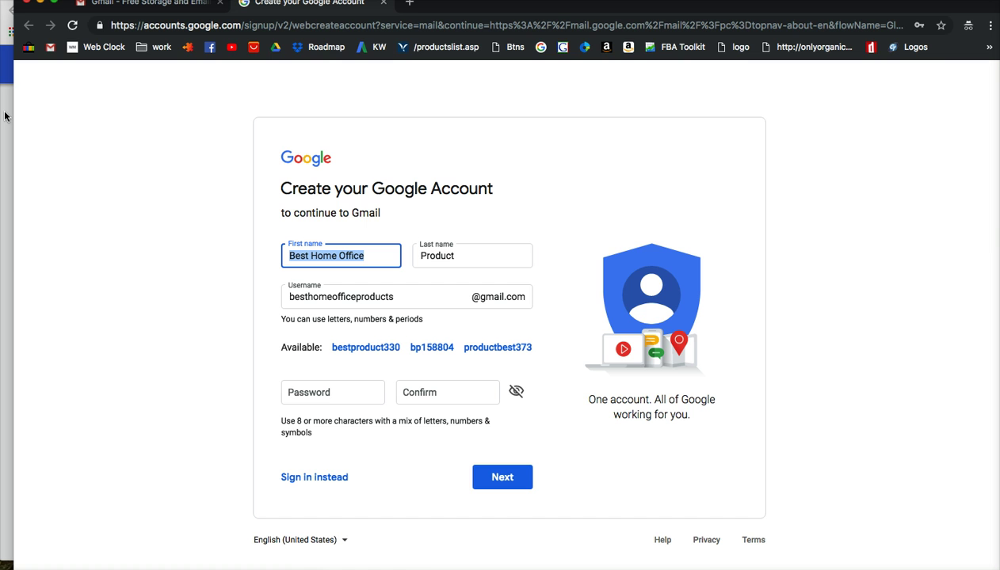
Step: Switch to the Gmail inbox window and scroll through the Primary conversations and back up
key(super+grave)
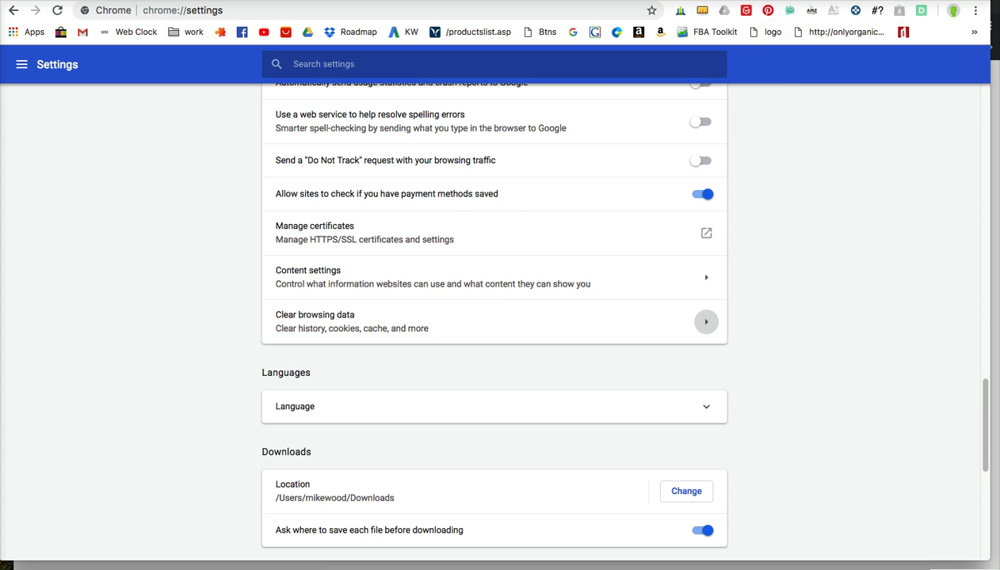
key(super+grave)
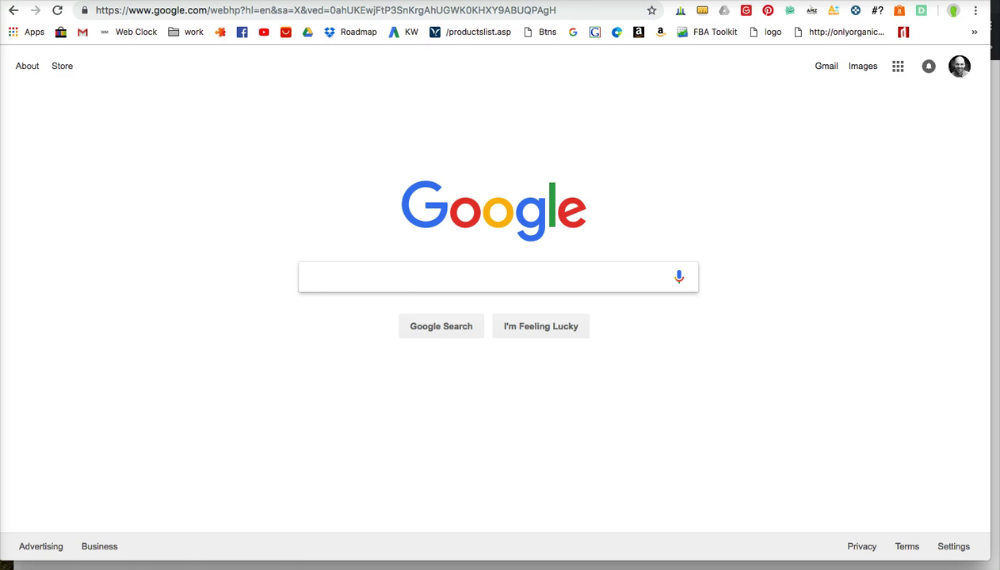
key(super+grave)
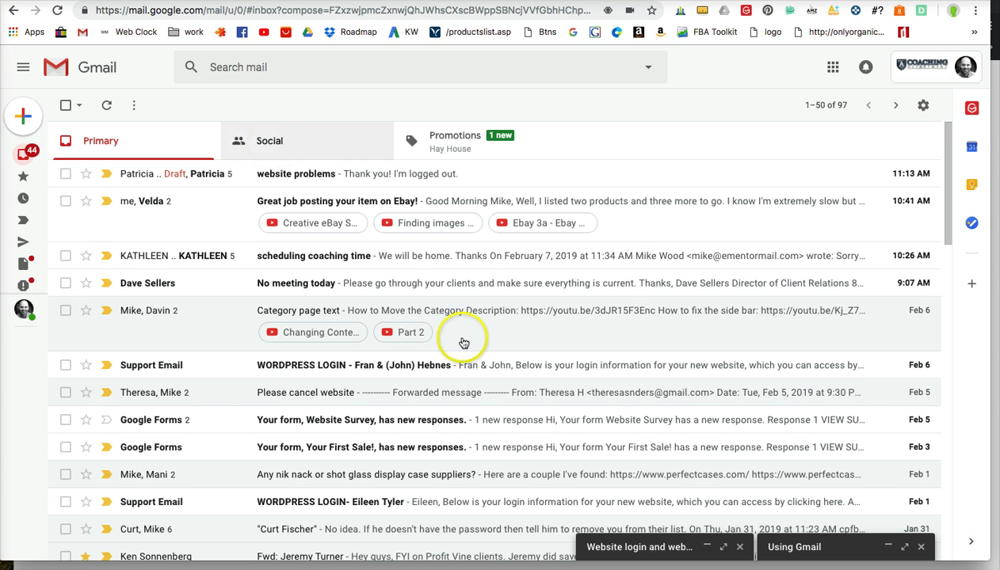
scroll(654, 305, down, 3)
scroll(656, 310, down, 5)
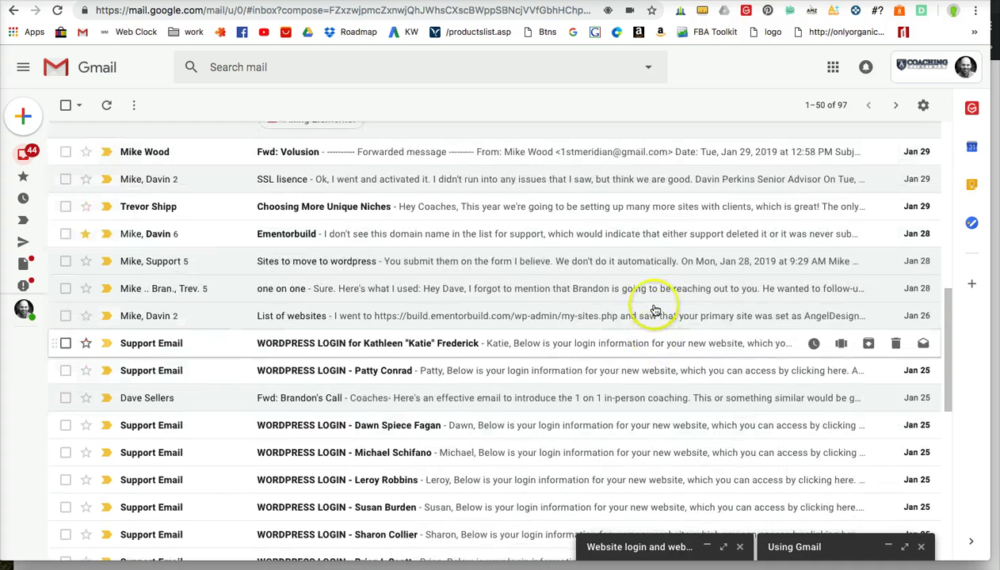
scroll(656, 310, up, 10)
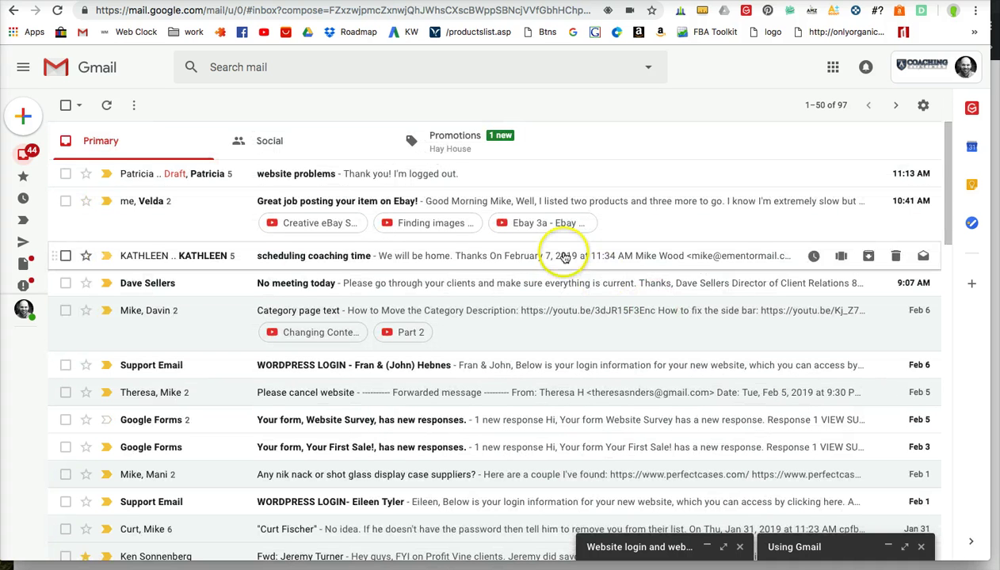
click(384, 291)
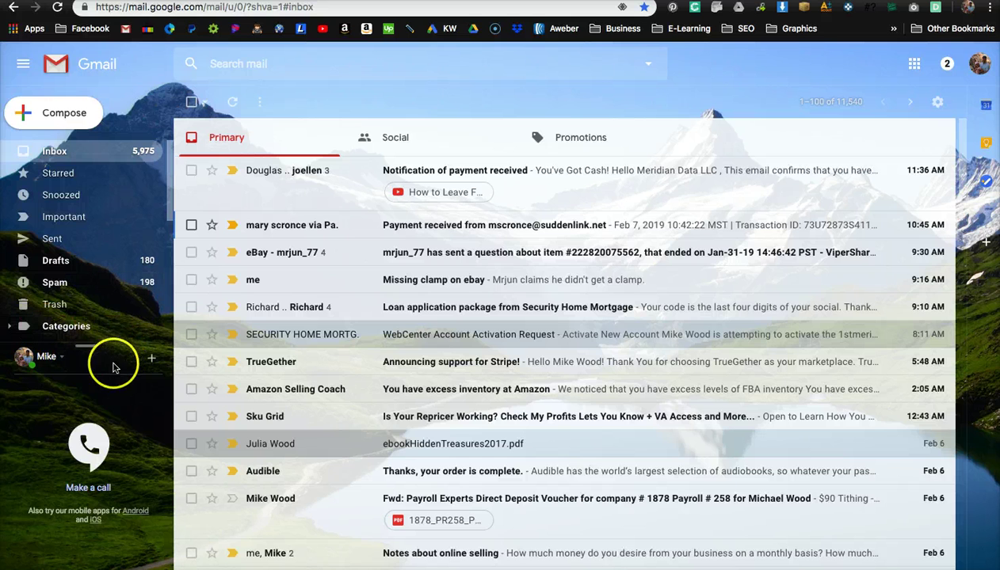
Step: Drag the sidebar divider down to enlarge the label list and reveal more folders
mouse_move(90, 347)
mouse_down()
mouse_move(90, 424)
mouse_move(91, 382)
mouse_up()
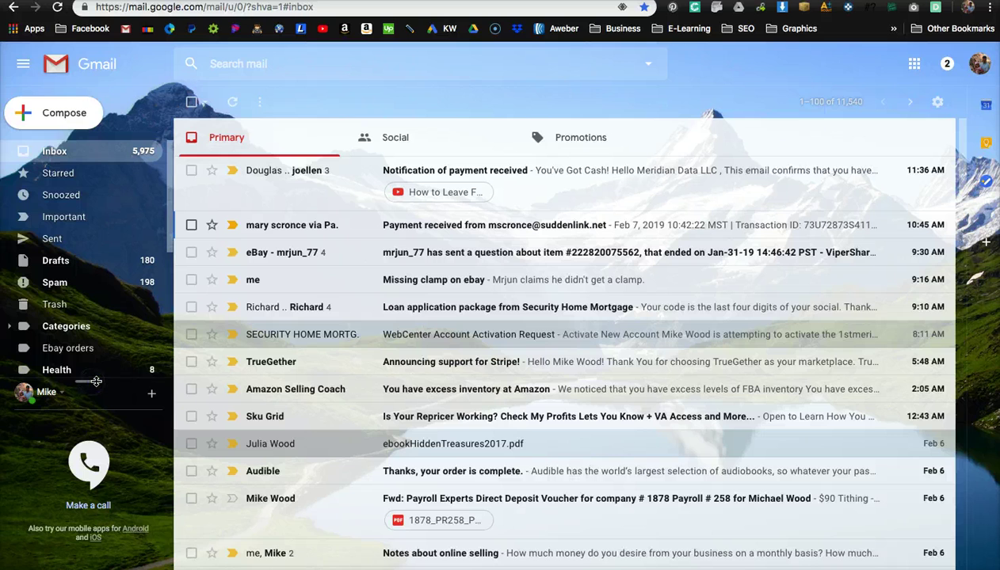
click(982, 12)
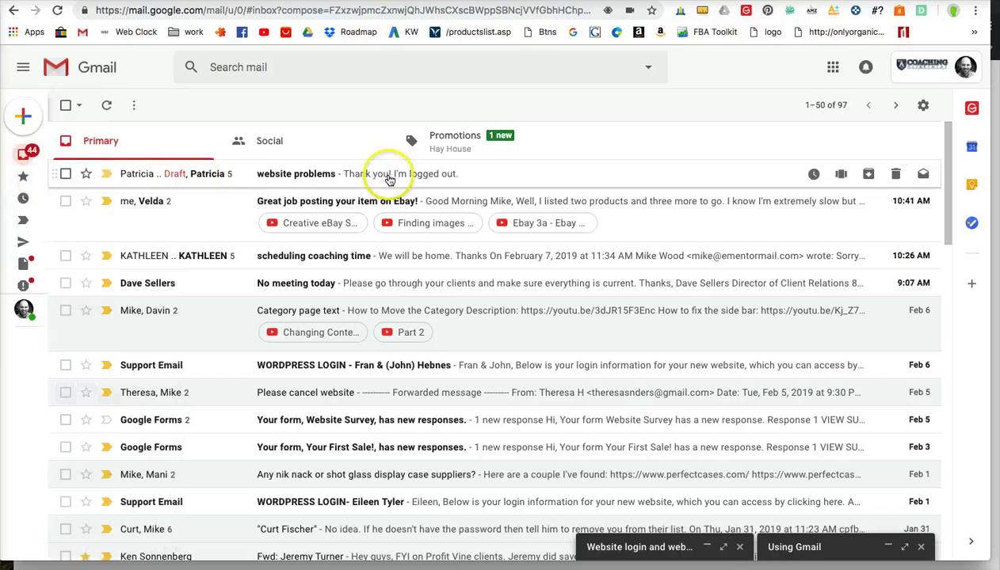
mouse_move(35, 164)
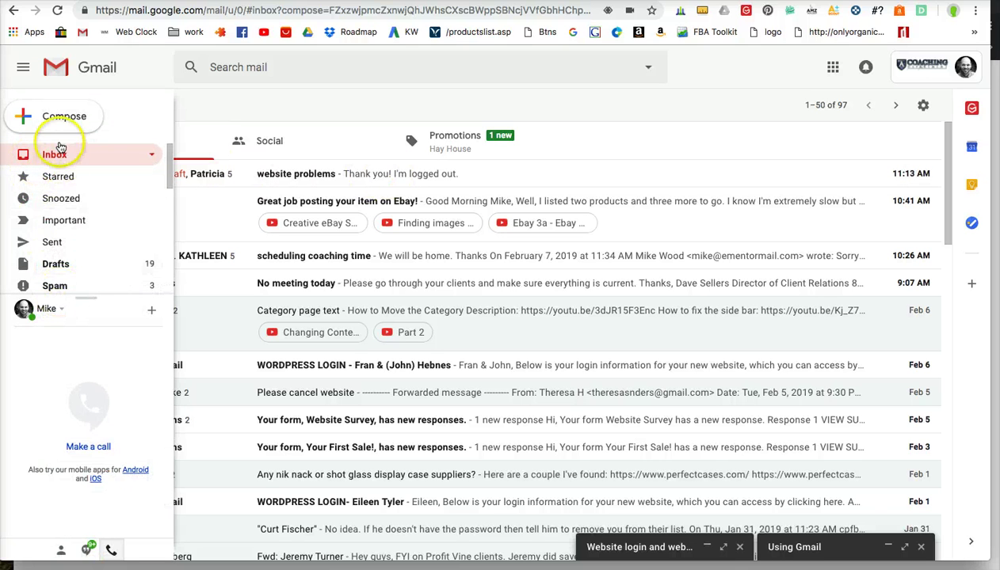
mouse_move(86, 301)
mouse_down()
mouse_move(89, 338)
mouse_move(85, 288)
mouse_move(83, 309)
mouse_up()
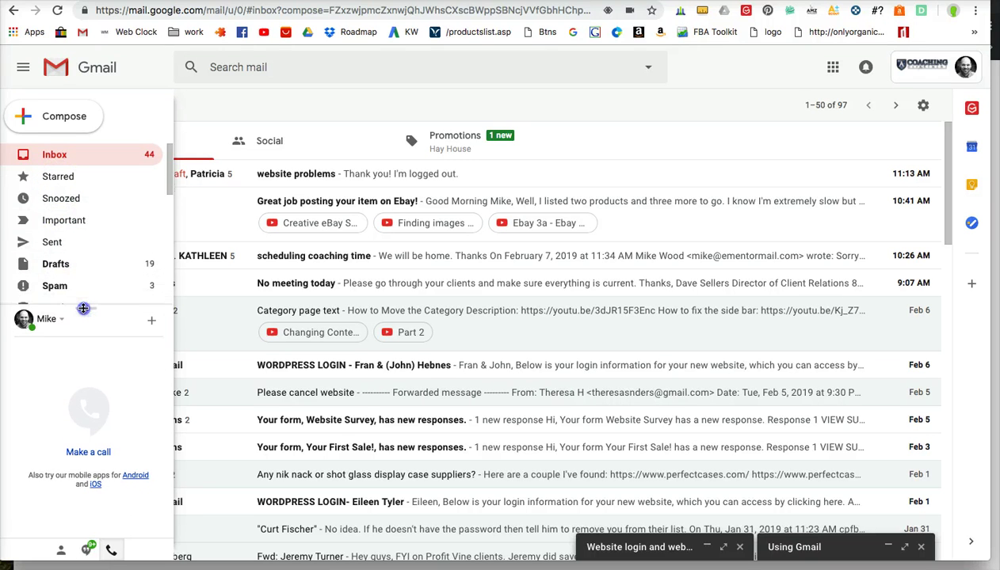
scroll(112, 216, down, 10)
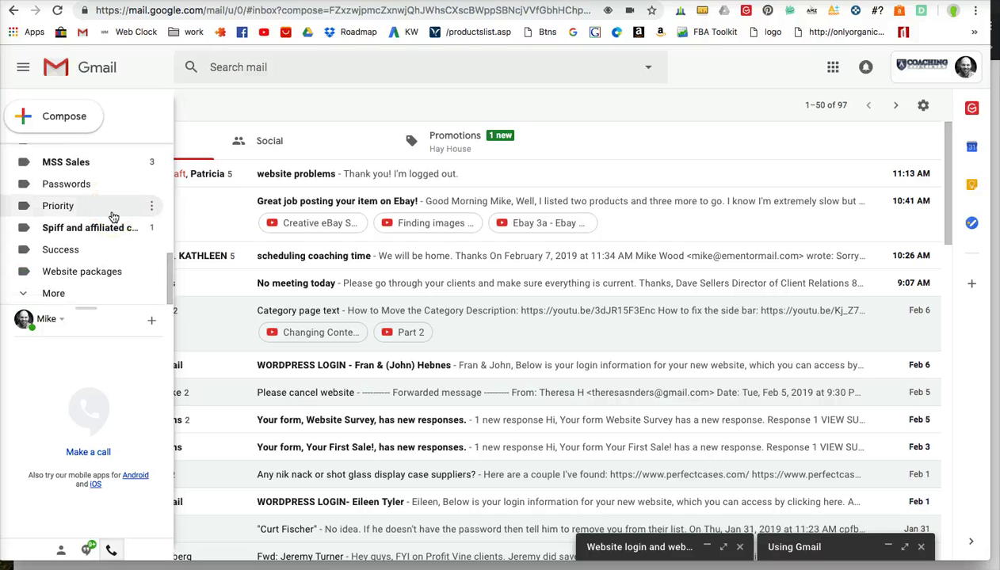
scroll(168, 207, up, 6)
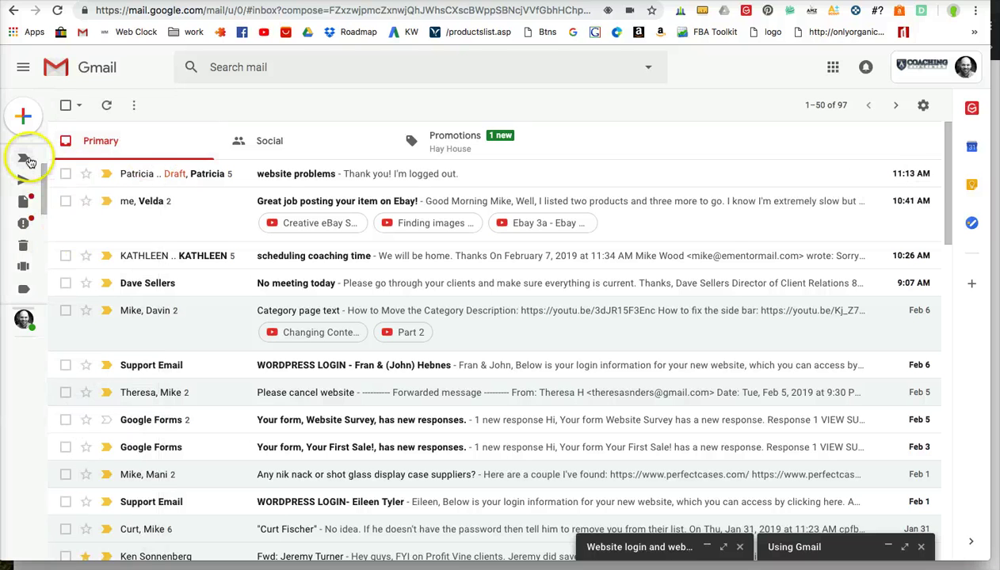
mouse_move(27, 161)
scroll(119, 191, up, 2)
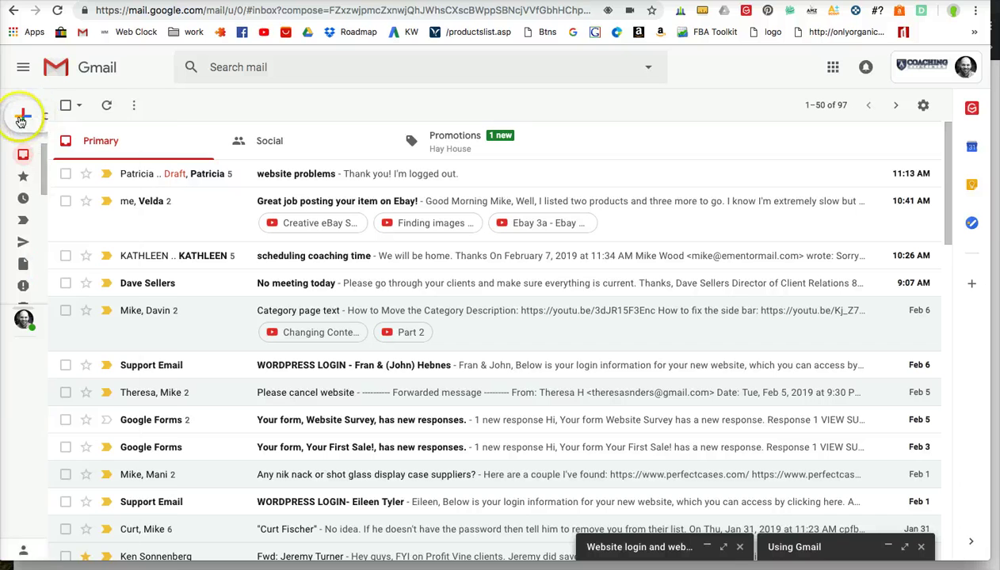
mouse_move(21, 120)
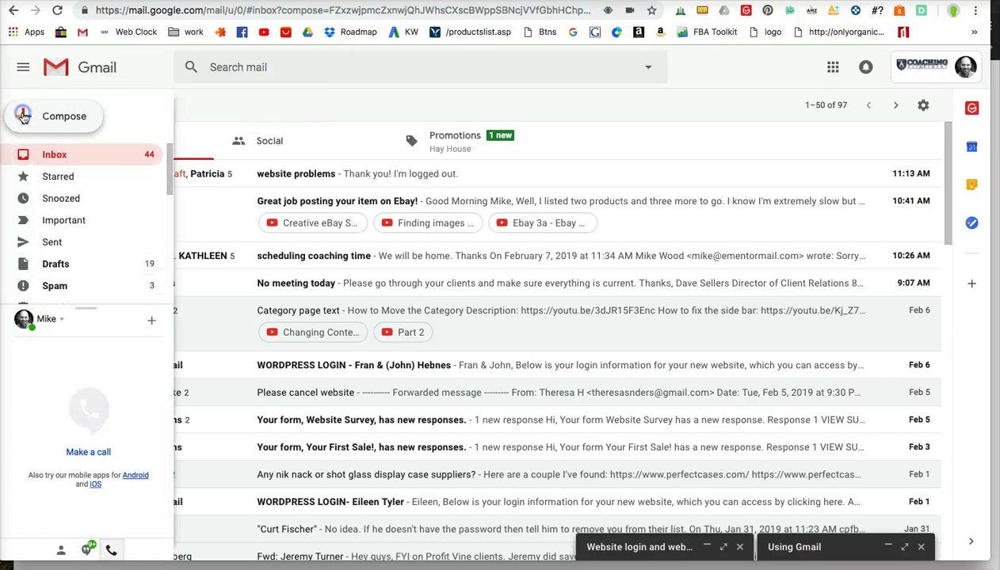
Step: Start a new message and remove the partly typed recipient, leaving To empty
click(22, 116)
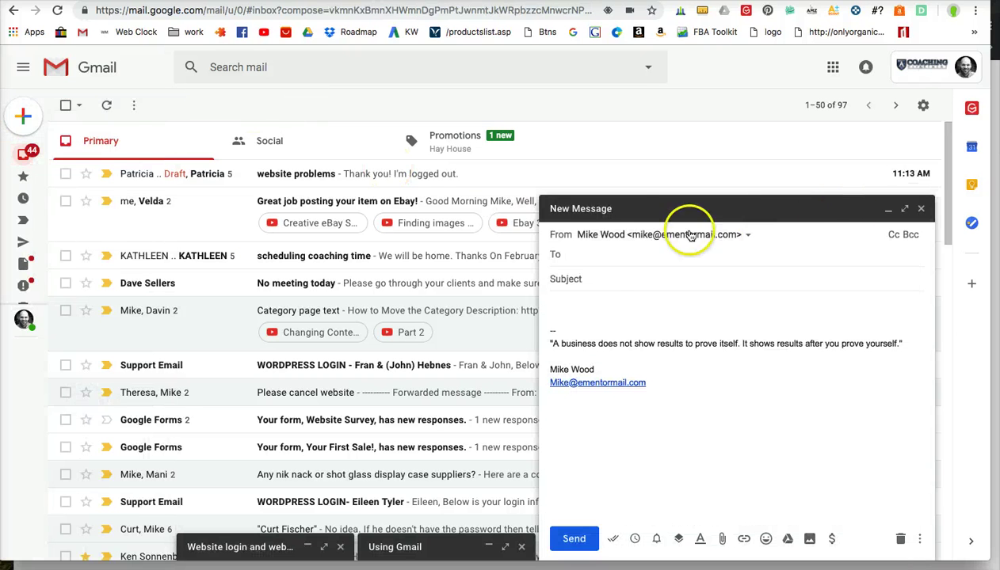
click(573, 255)
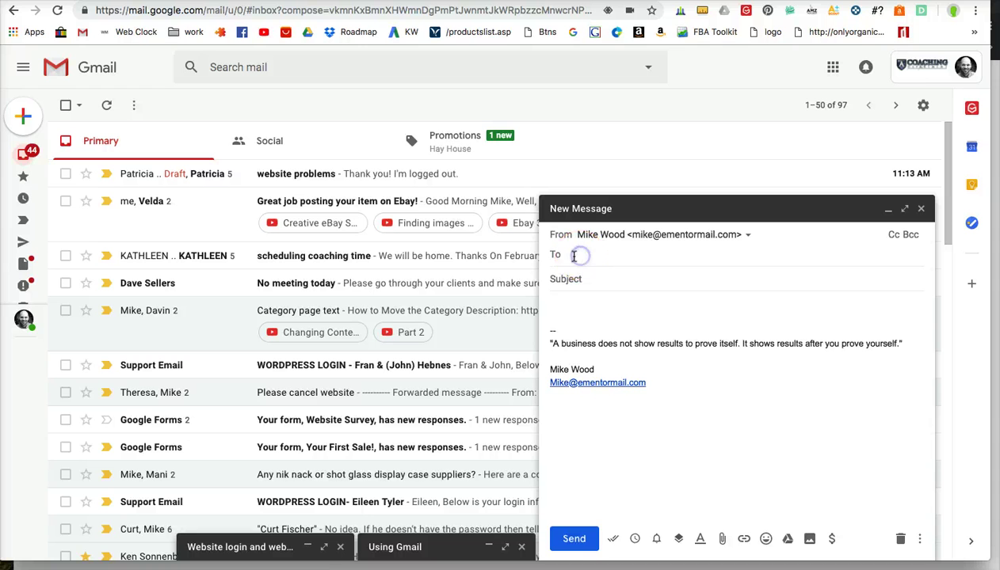
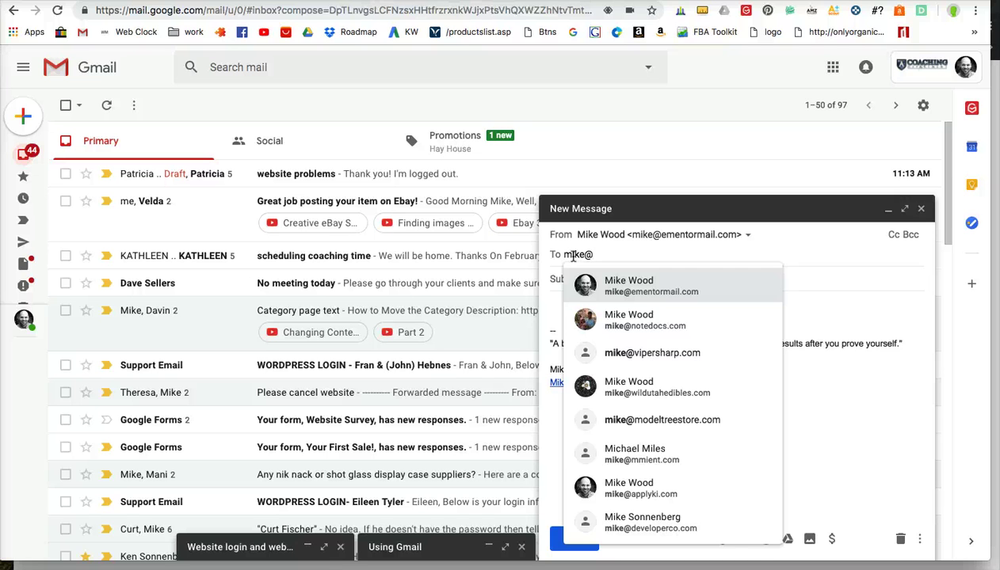
key(Escape)
key(BackSpace)
key(BackSpace)
key(BackSpace)
key(BackSpace)
key(BackSpace)
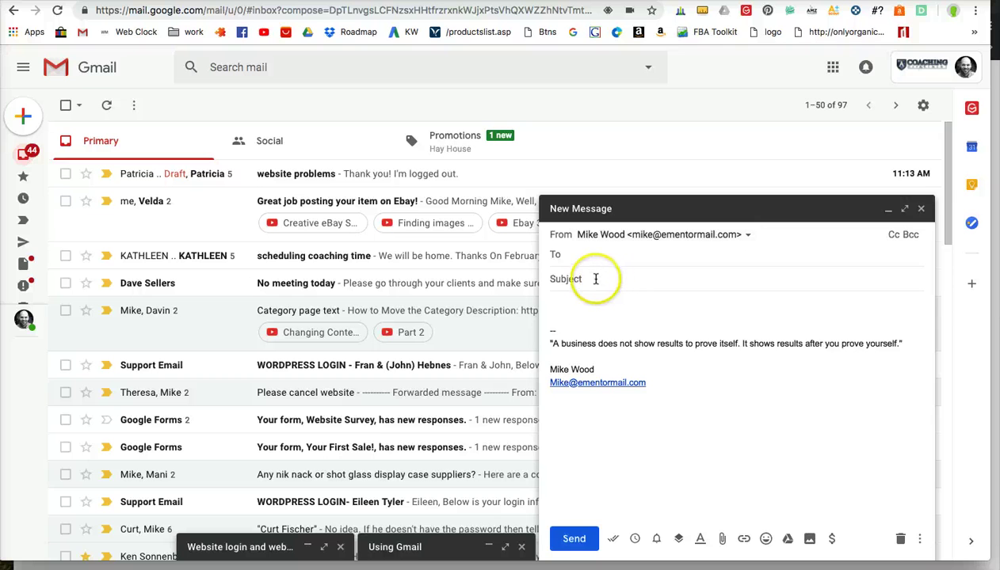
Step: Give the draft the subject 'how to get to gmail?' and delete the signature block
click(596, 279)
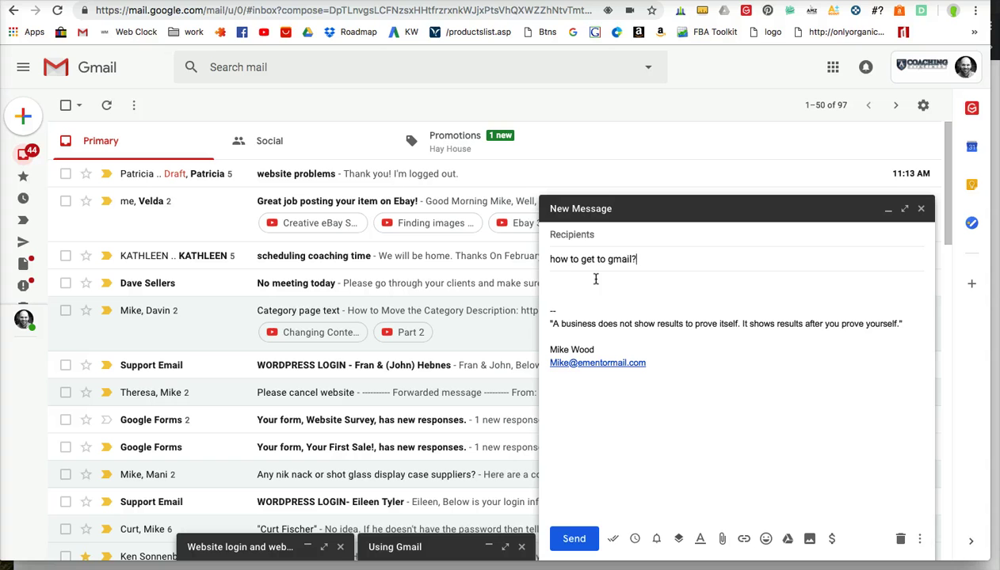
click(636, 261)
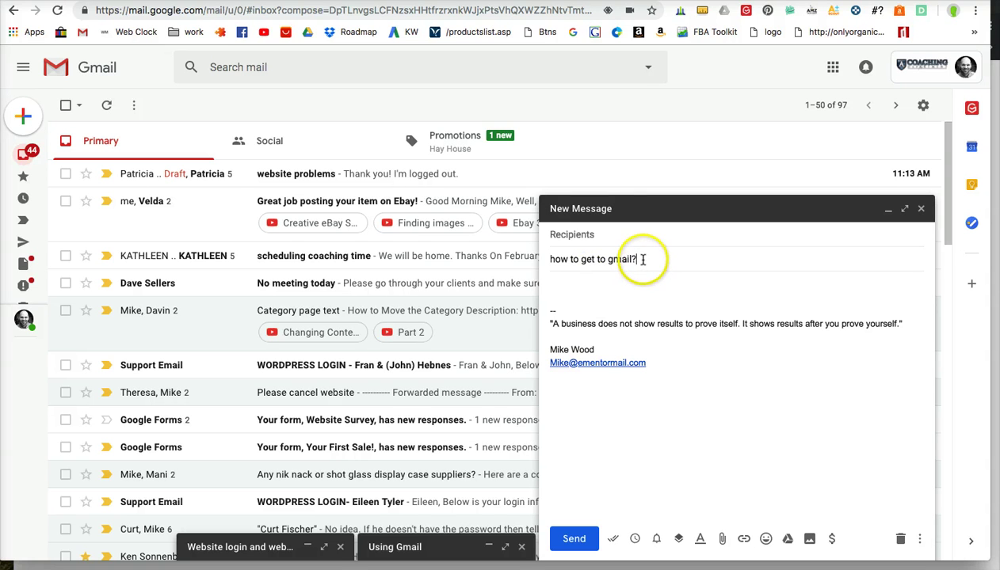
drag(614, 255, 544, 257)
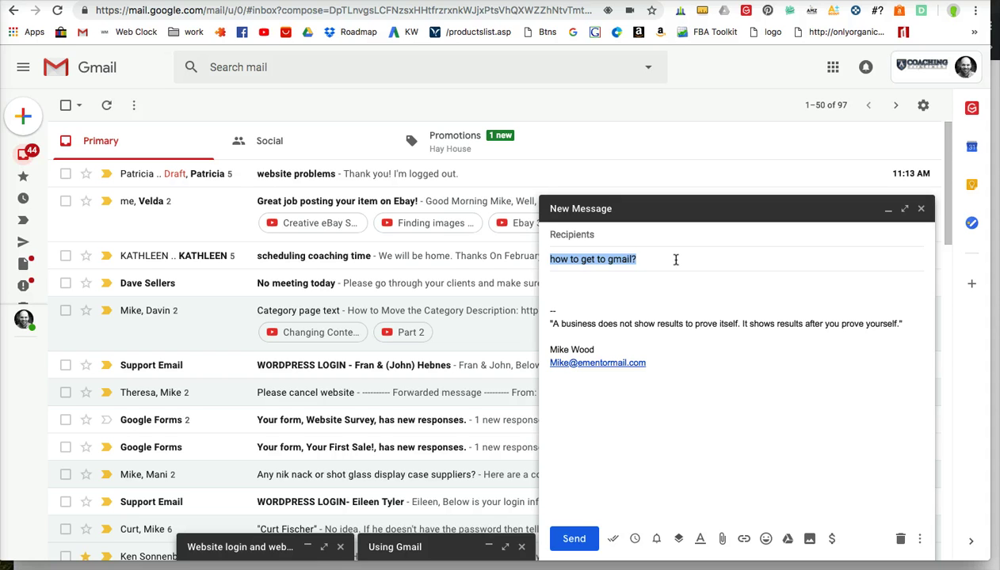
click(581, 284)
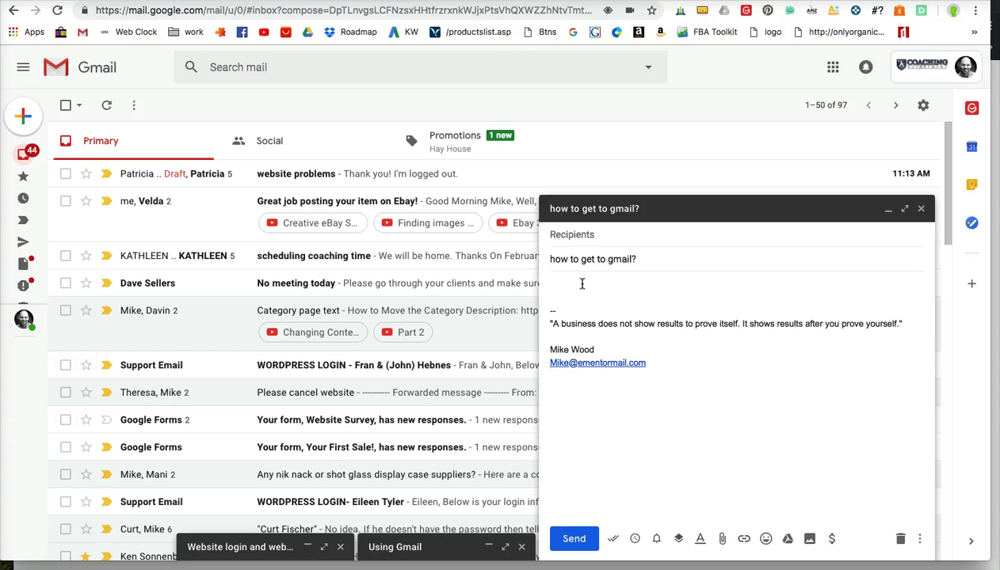
drag(658, 363, 531, 285)
key(BackSpace)
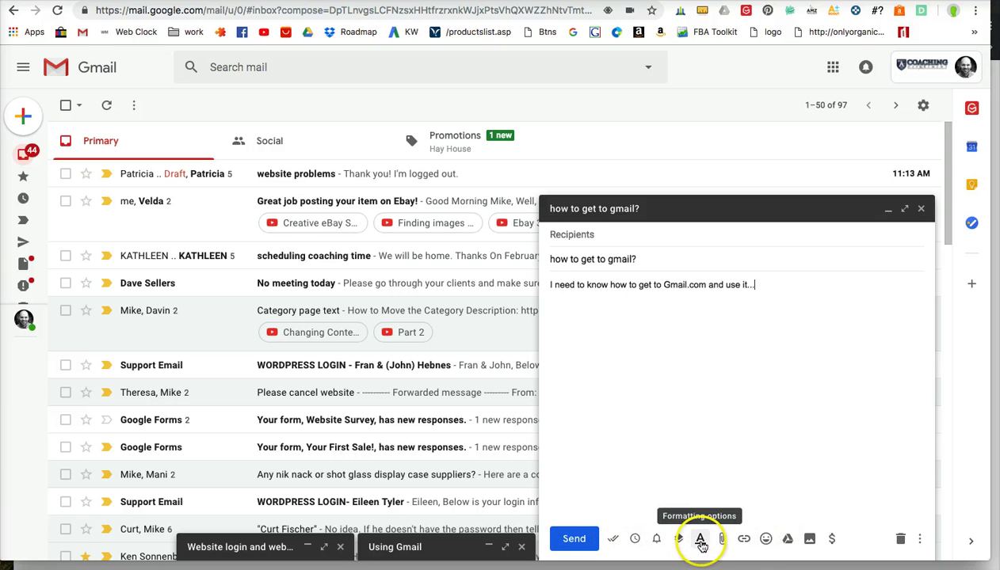
Step: Format the word 'Gmail' in the body bold, italic and red, then hide the formatting toolbar
double_click(673, 284)
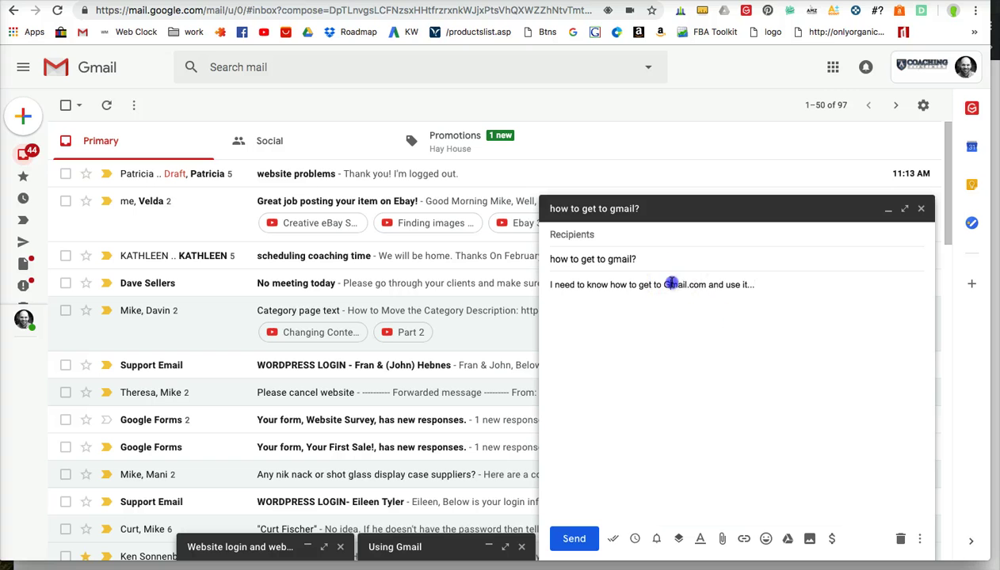
click(701, 540)
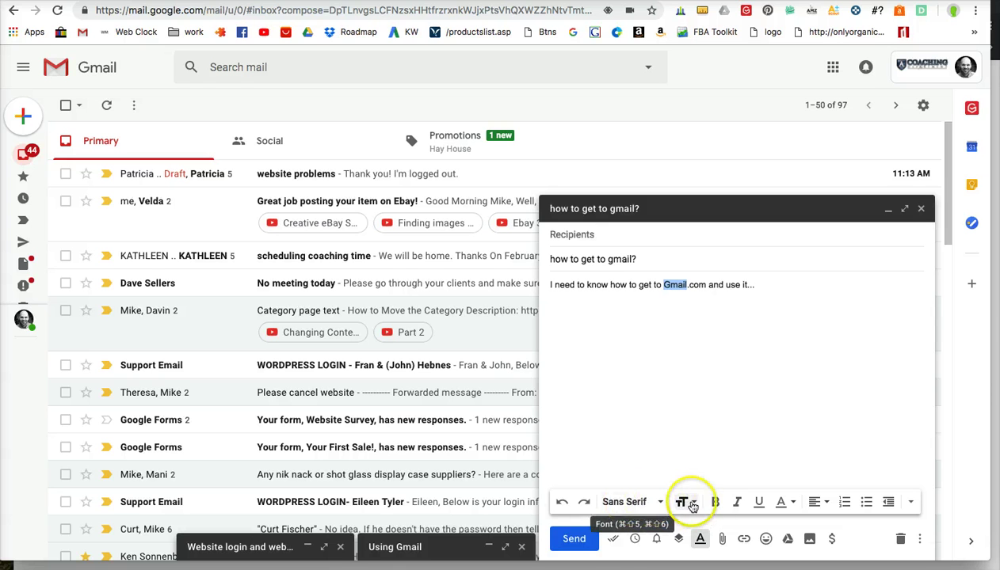
click(718, 506)
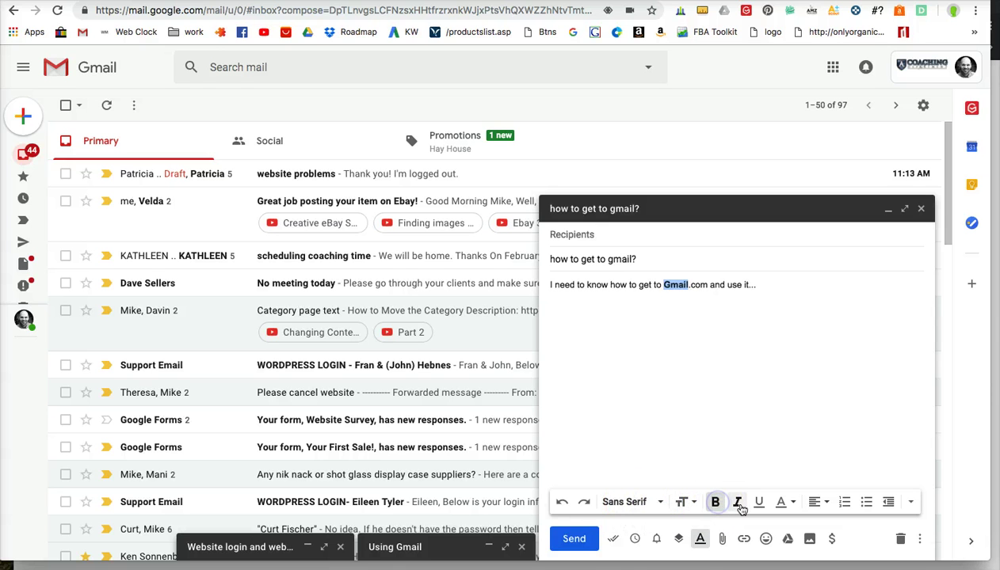
click(737, 504)
click(759, 504)
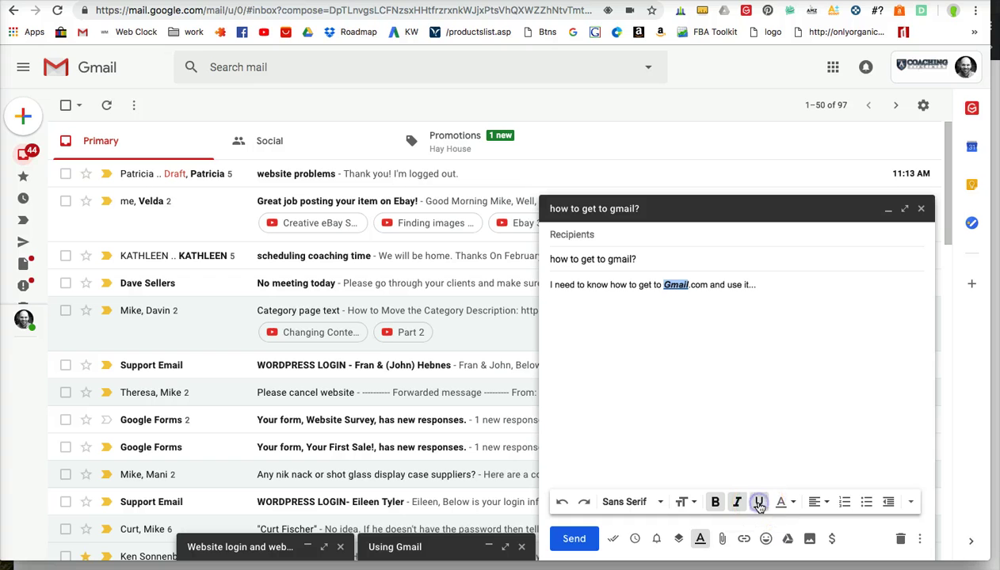
click(789, 502)
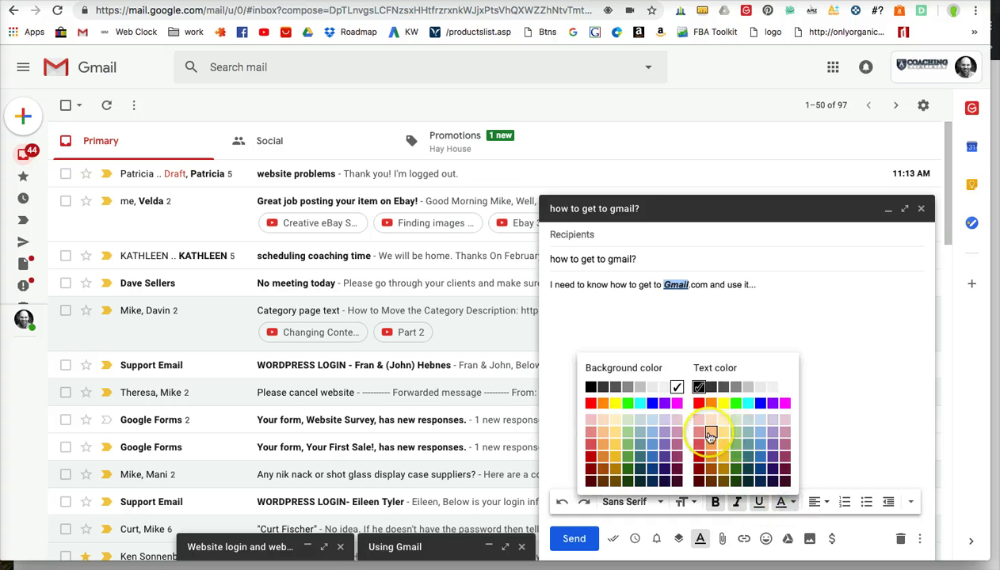
click(699, 457)
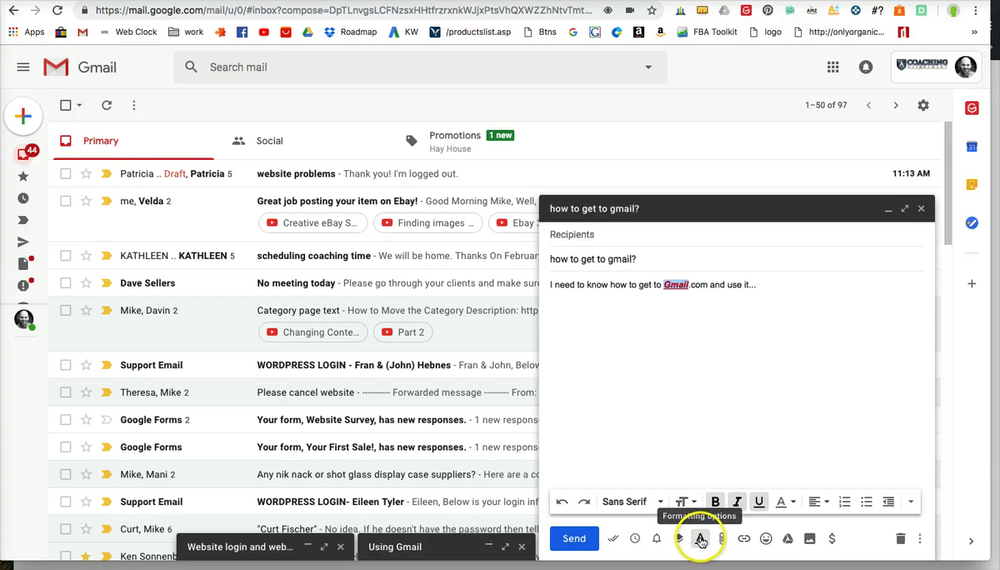
click(700, 540)
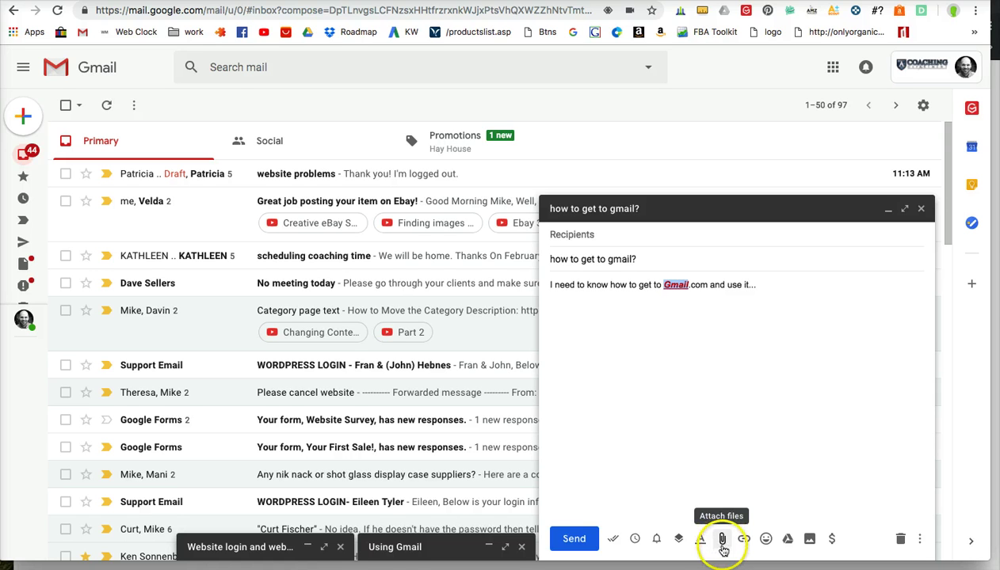
Step: Open the file picker with the Attach files paperclip
click(722, 540)
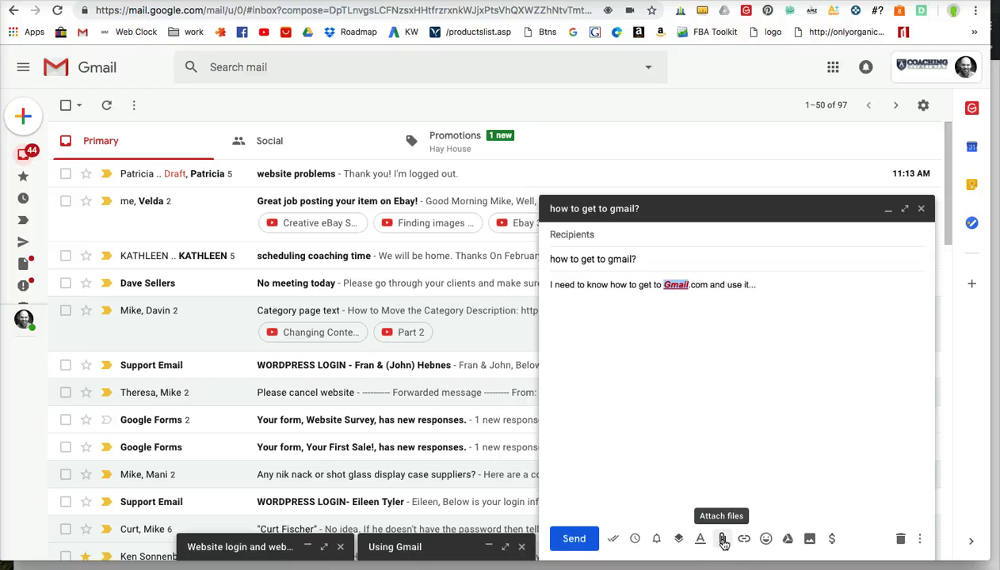
click(723, 542)
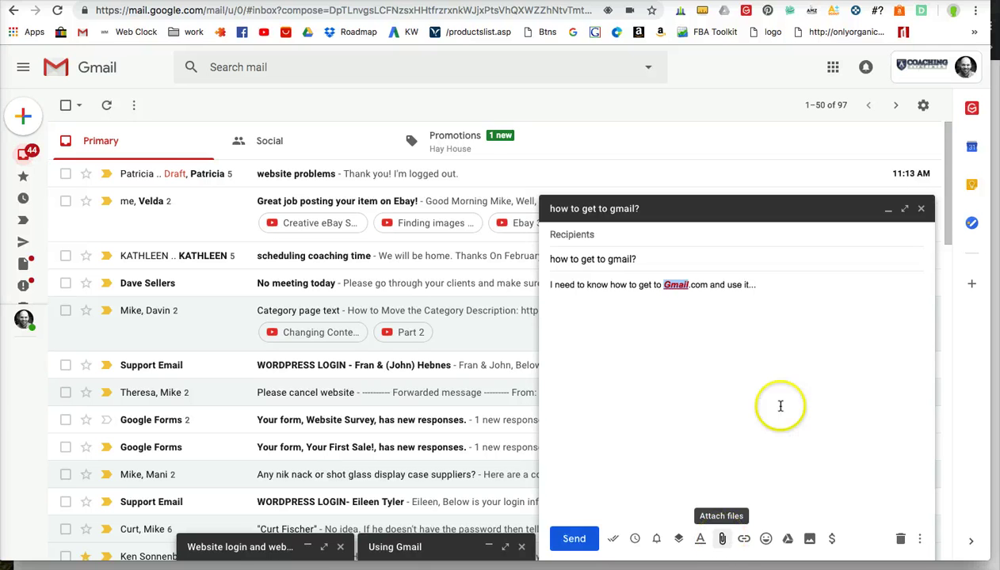
click(722, 542)
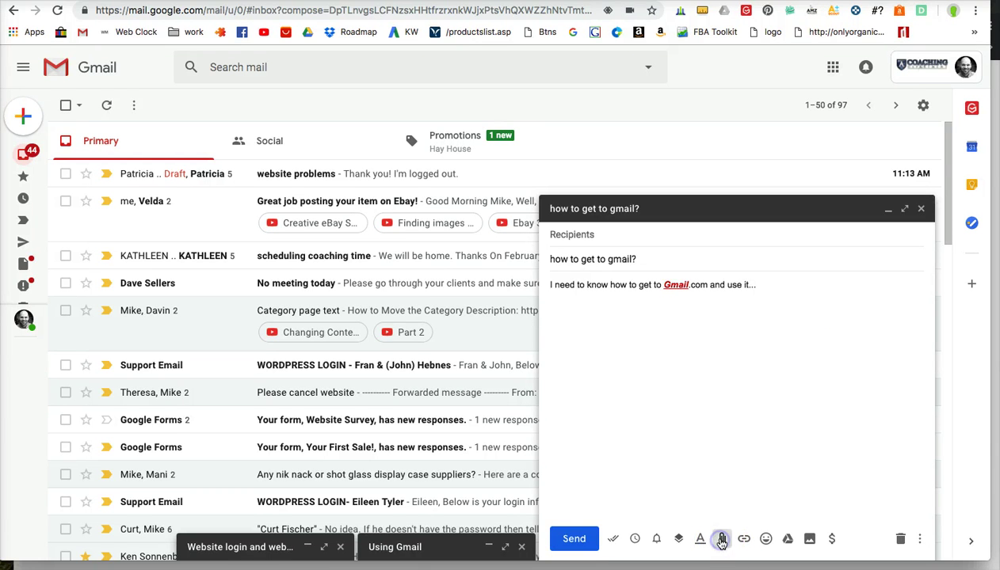
Step: Attach 'Keyword Stats 2019-01-15 at 10_28_07.csv' from Downloads to the draft
click(735, 515)
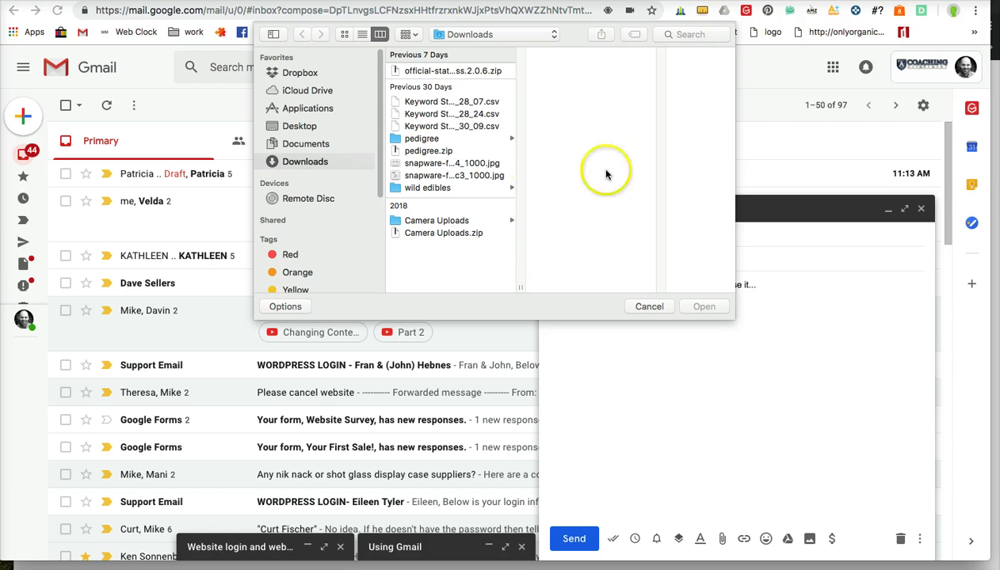
click(407, 101)
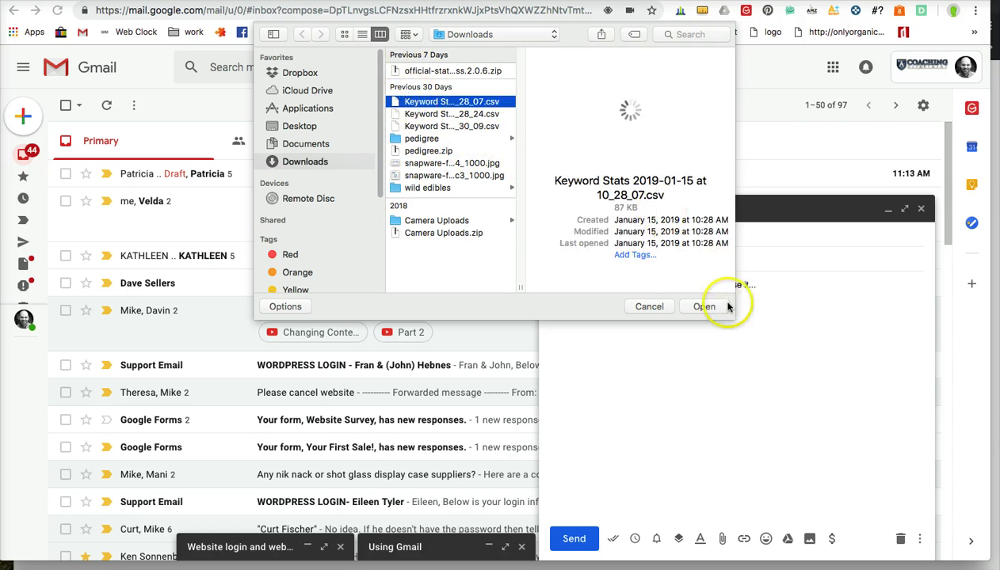
click(699, 309)
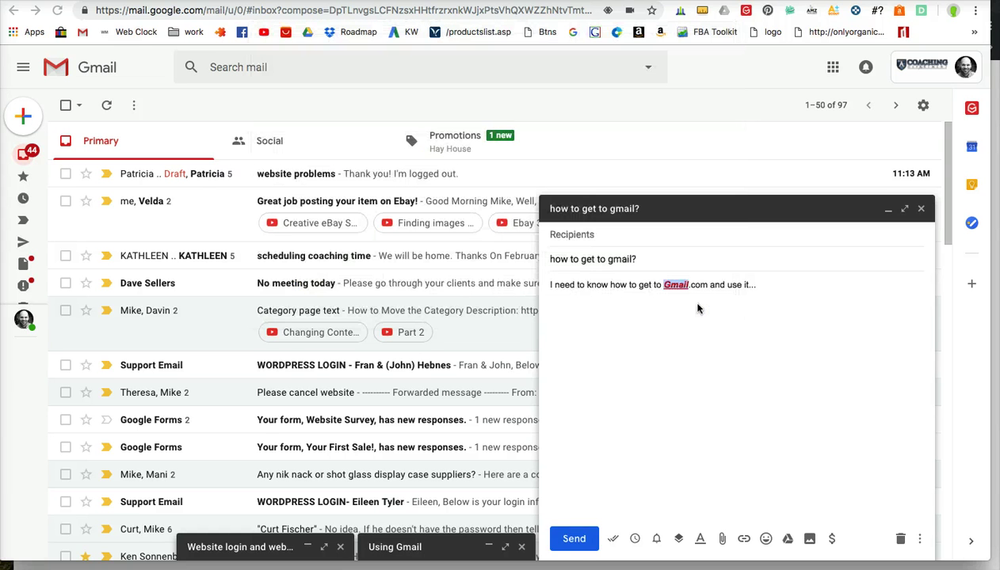
drag(585, 491, 727, 504)
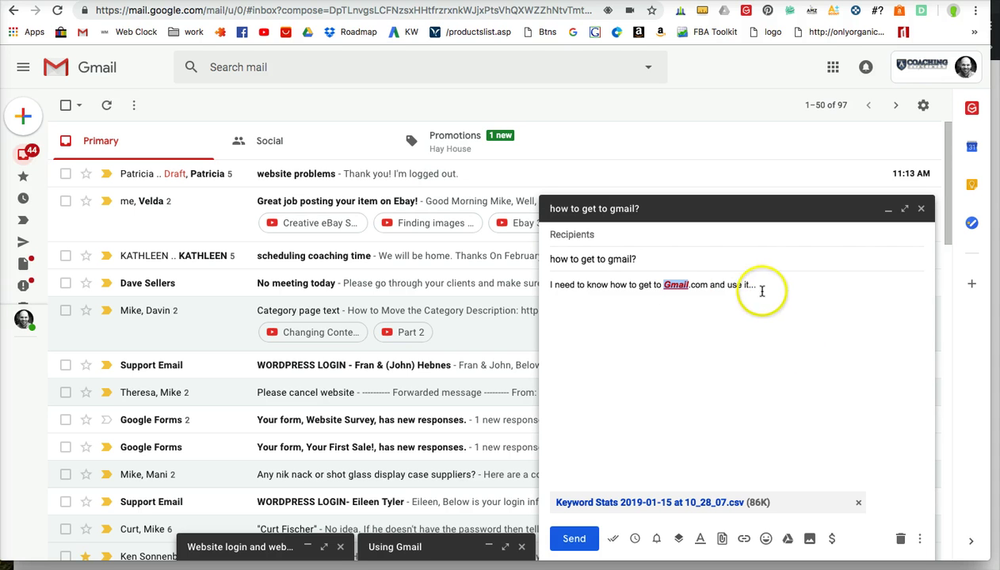
Step: Discard the 'how to get to gmail?' draft with its attachment, leaving the Primary inbox list
click(900, 544)
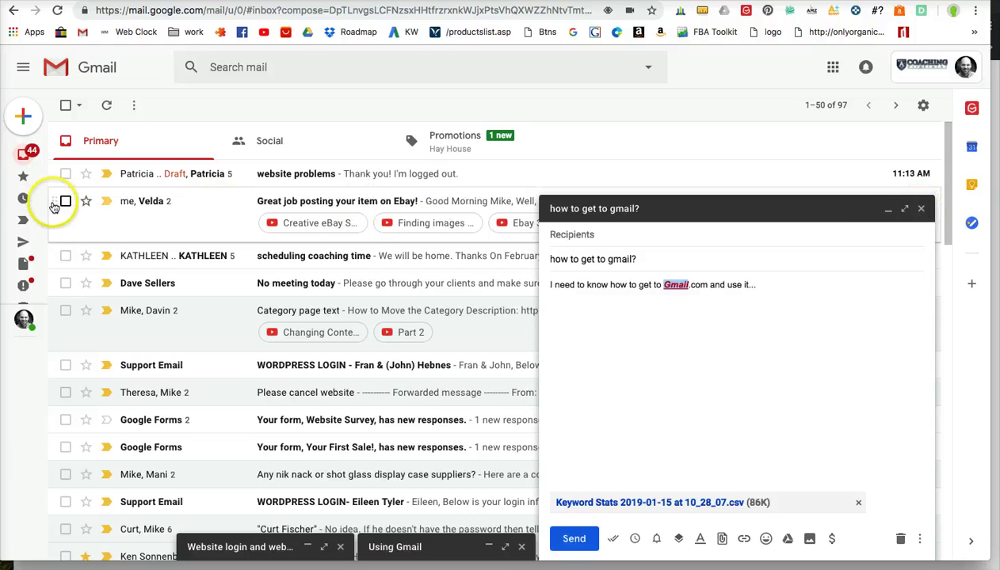
mouse_move(26, 199)
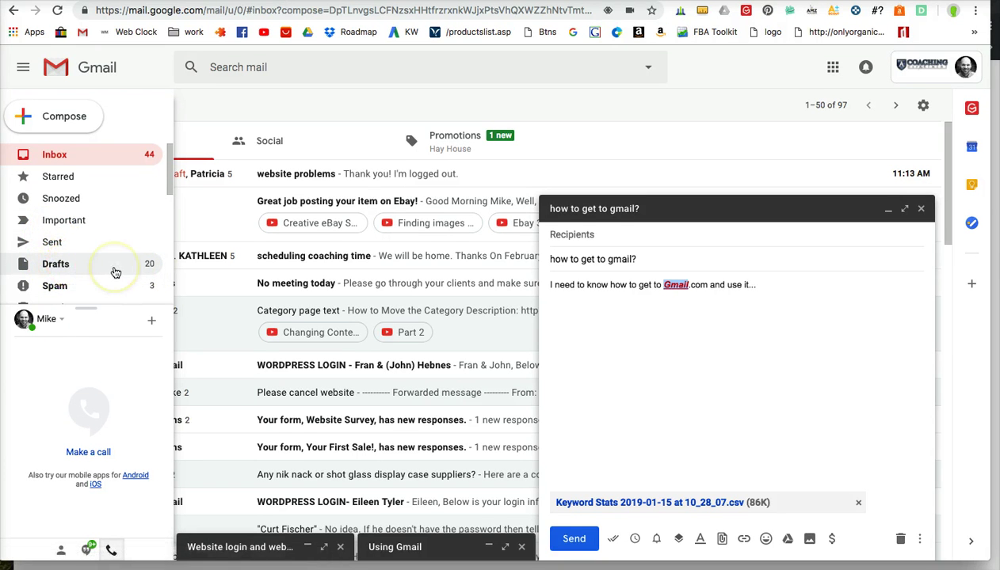
click(115, 273)
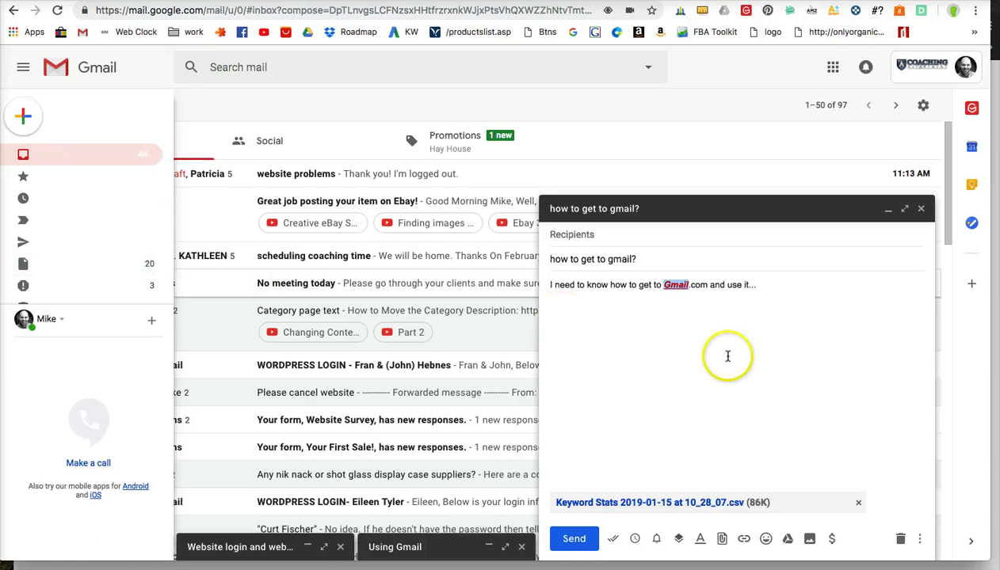
click(848, 367)
click(900, 542)
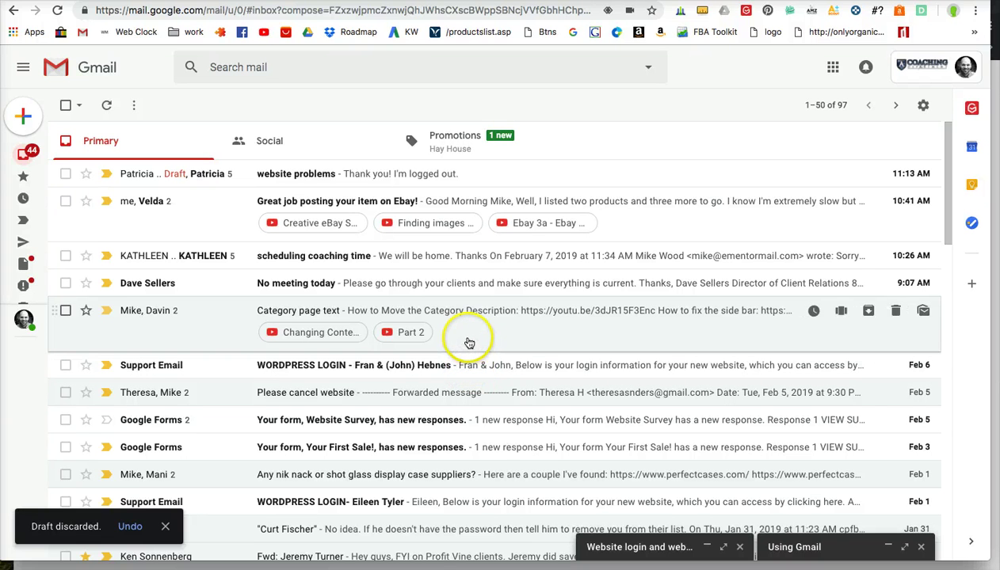
Step: Search the mailbox for 'how to use gmail'
click(271, 70)
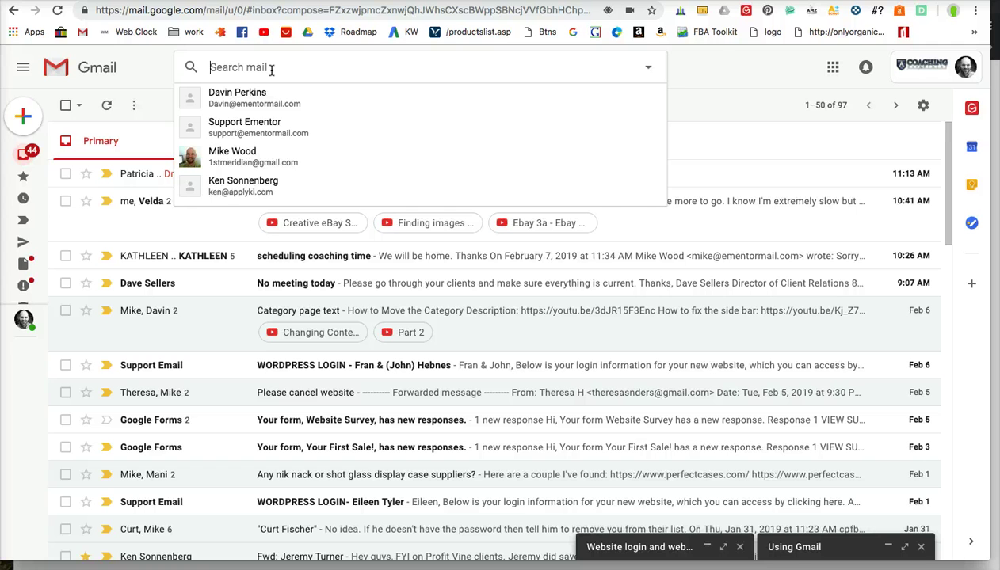
click(693, 71)
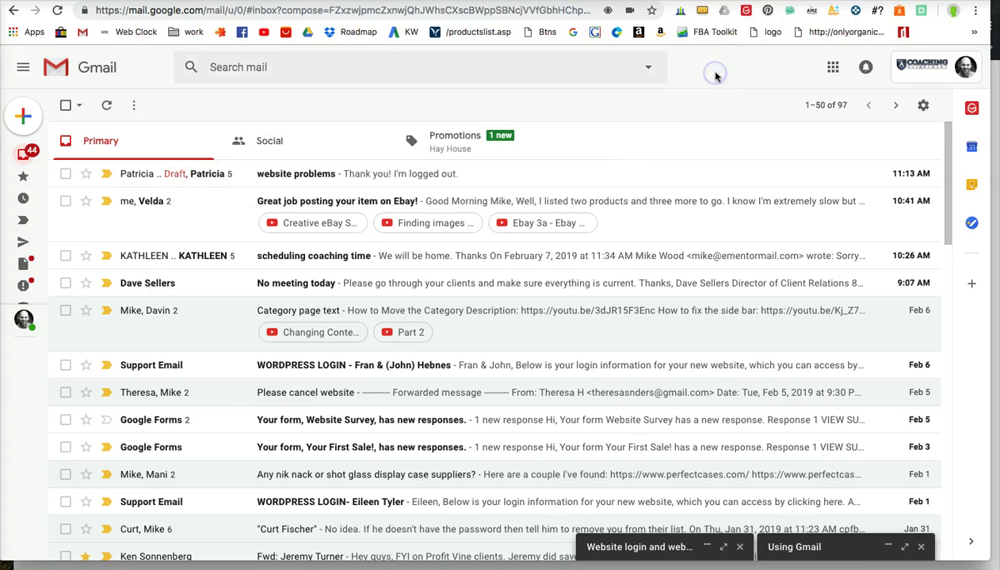
click(312, 70)
text(gmail)
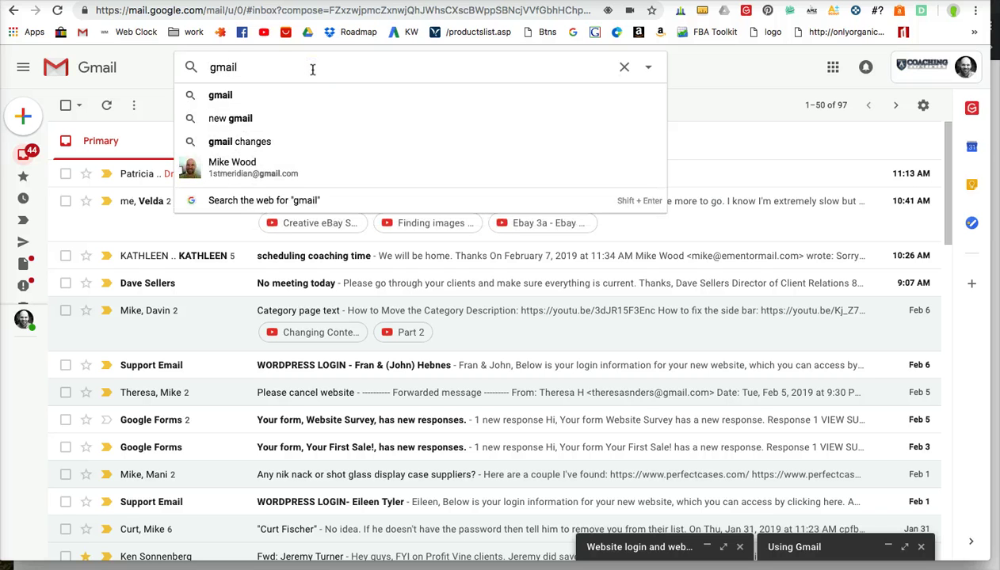
key(BackSpace)
key(BackSpace)
key(BackSpace)
text(ho)
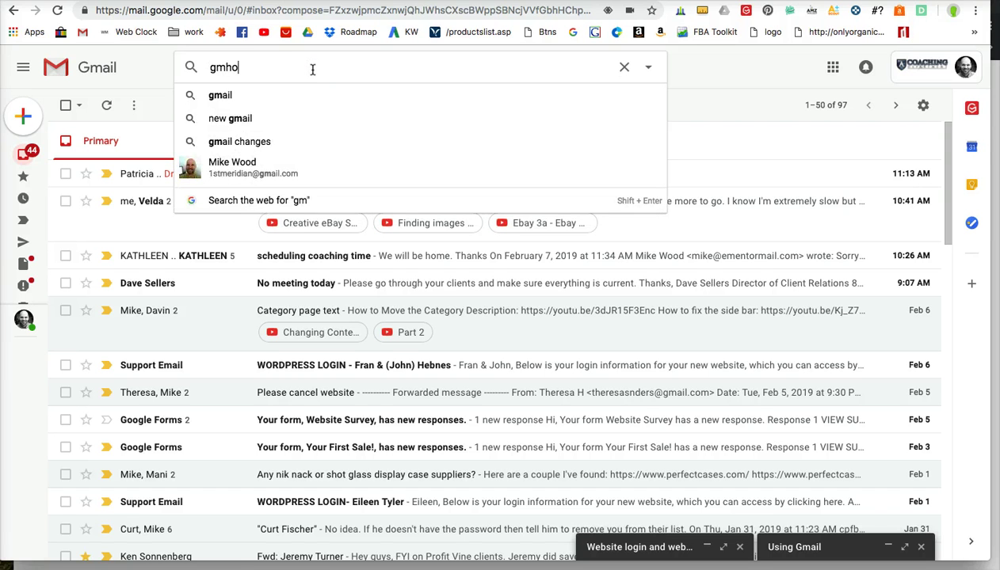
text(w to u)
key(BackSpace)
key(BackSpace)
key(BackSpace)
key(BackSpace)
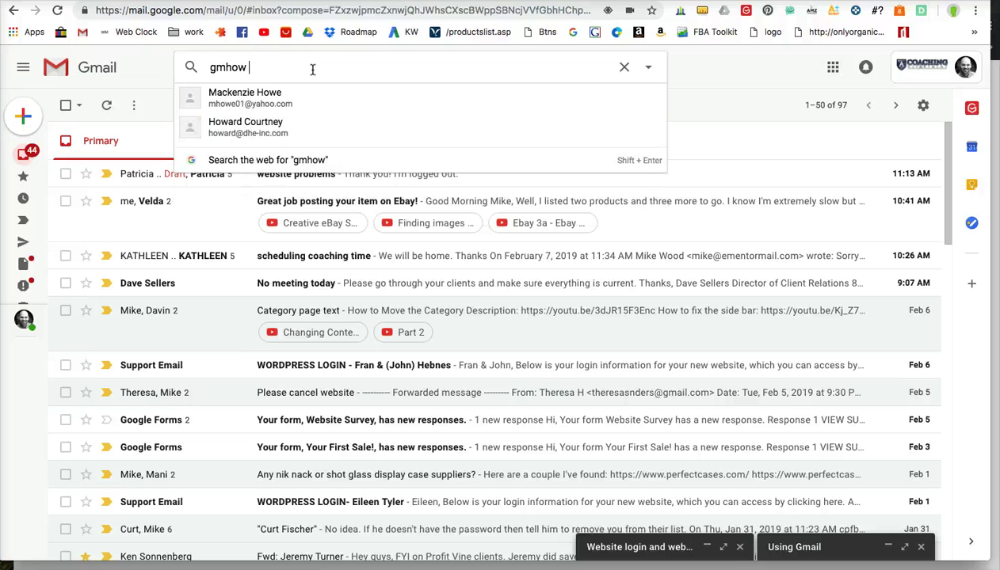
key(BackSpace)
key(BackSpace)
key(BackSpace)
key(BackSpace)
text(how to use gm)
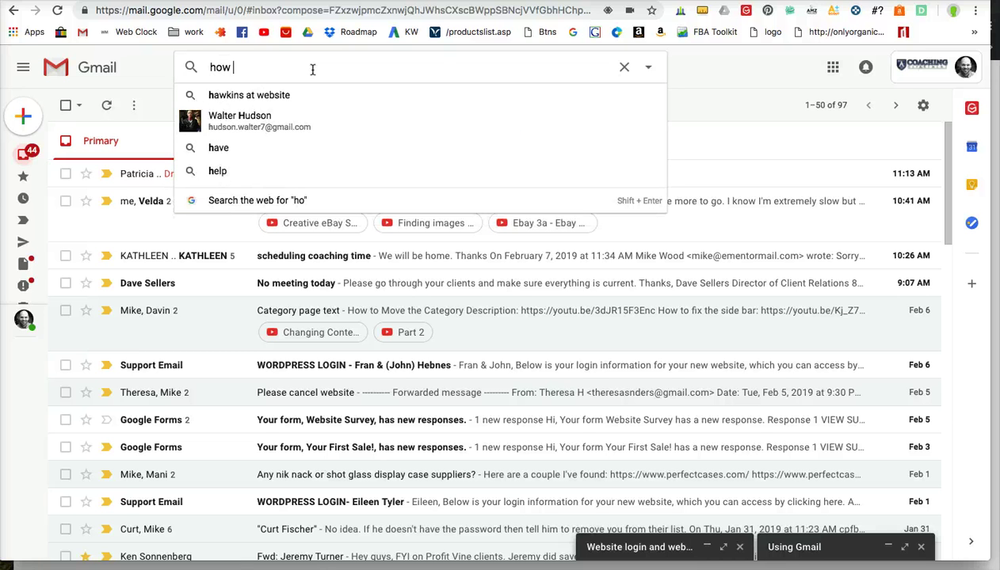
text(ail)
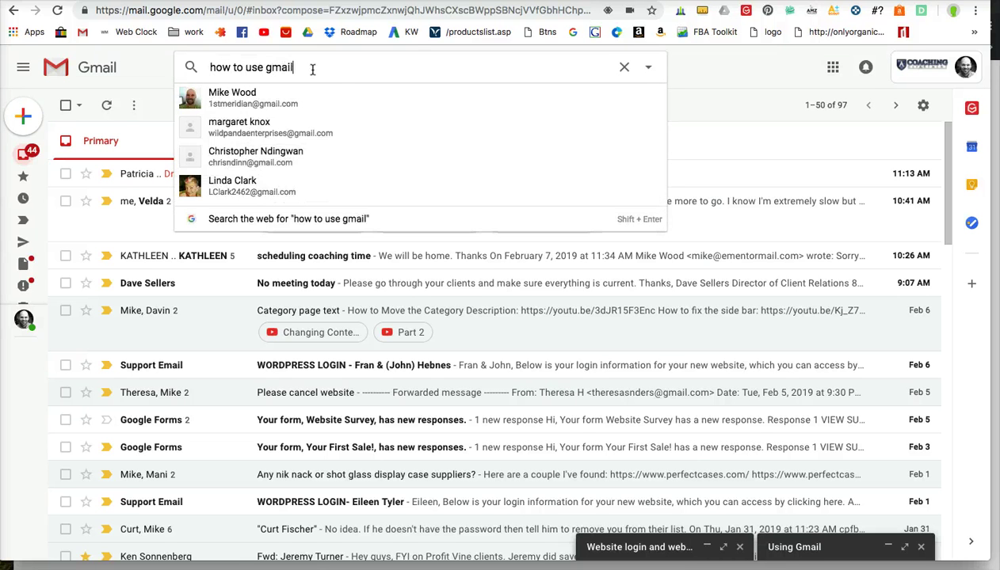
key(Return)
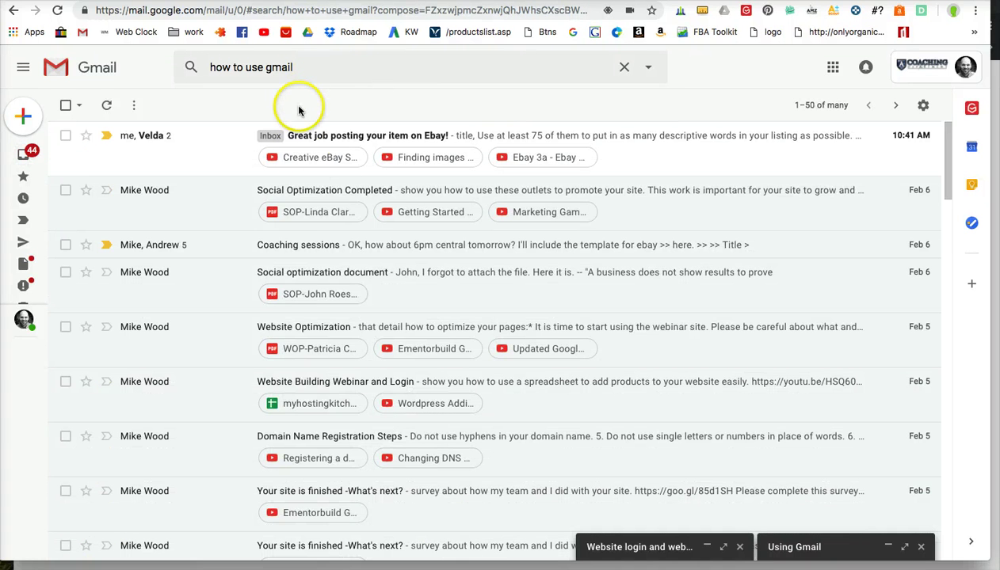
Step: Scroll through the matching conversations, then empty the search box
scroll(324, 289, down, 5)
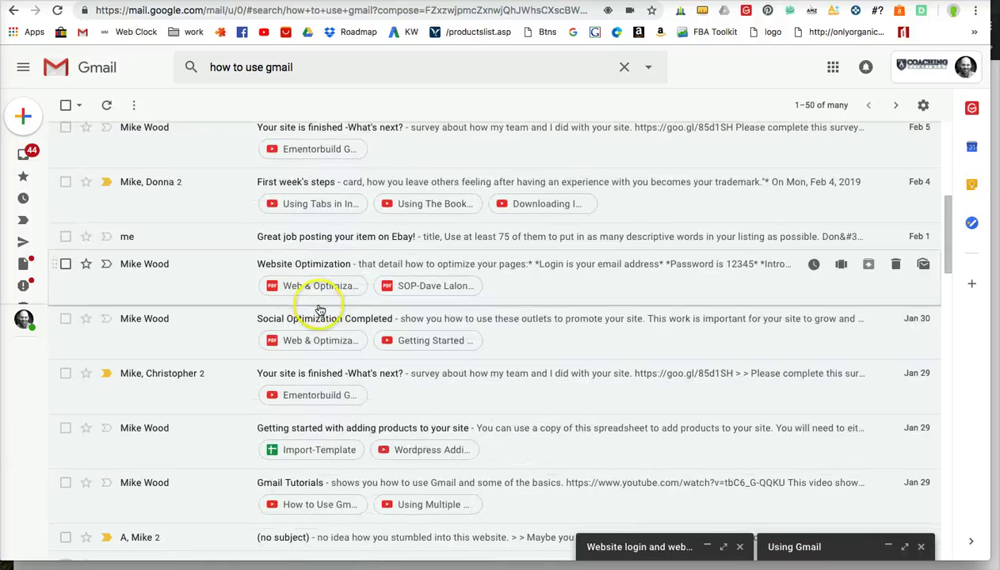
scroll(320, 309, down, 12)
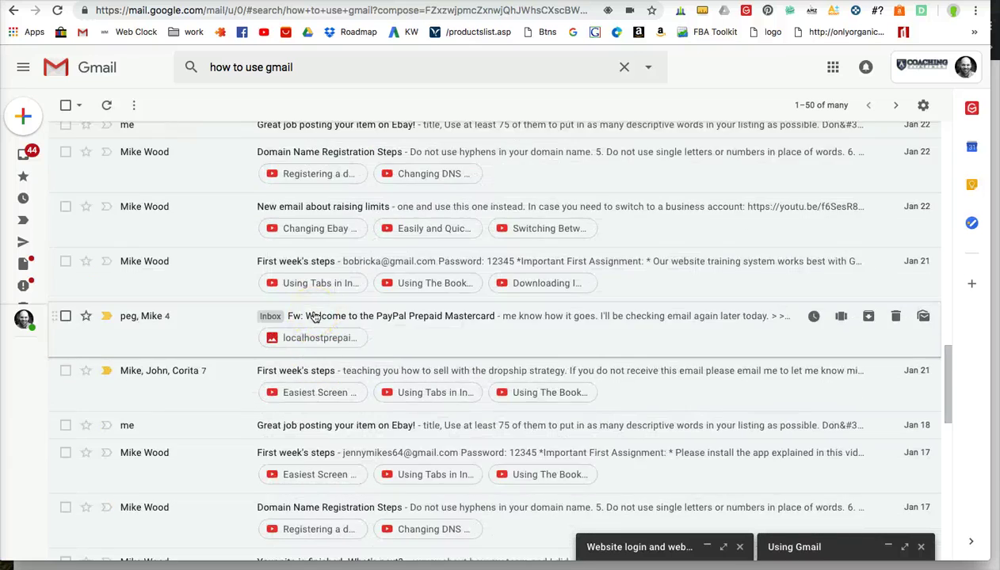
scroll(314, 317, up, 15)
click(191, 61)
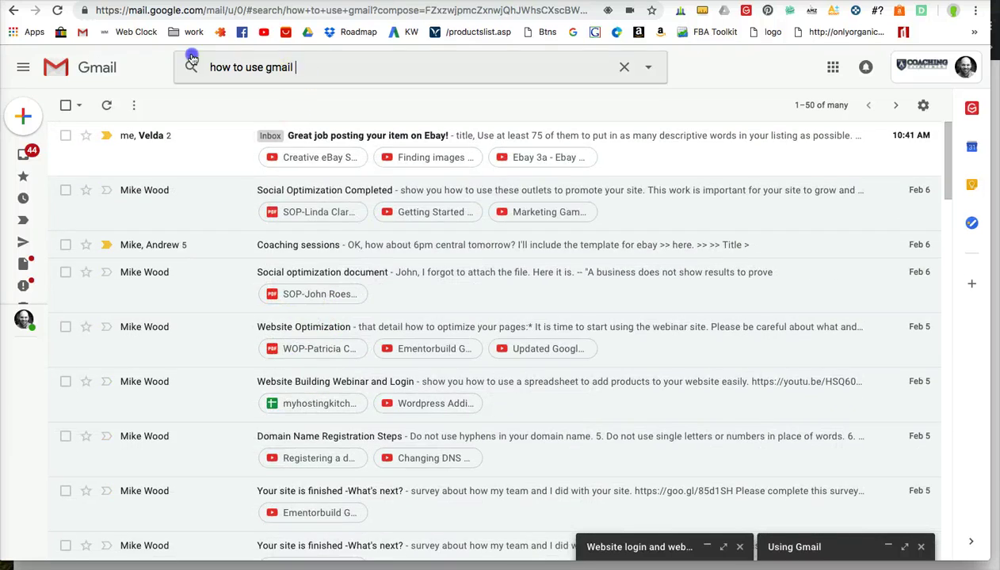
key(ctrl+a)
key(BackSpace)
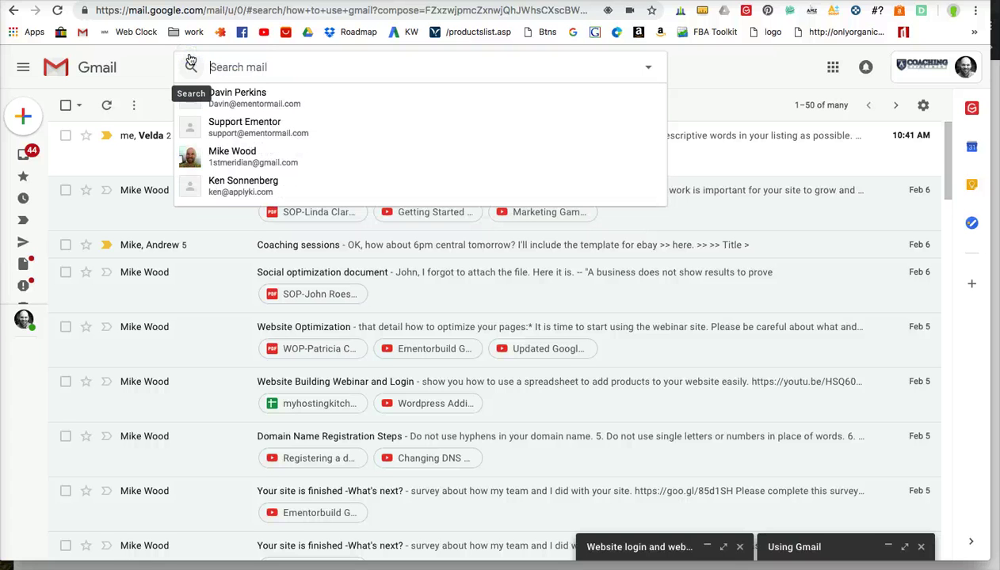
click(700, 70)
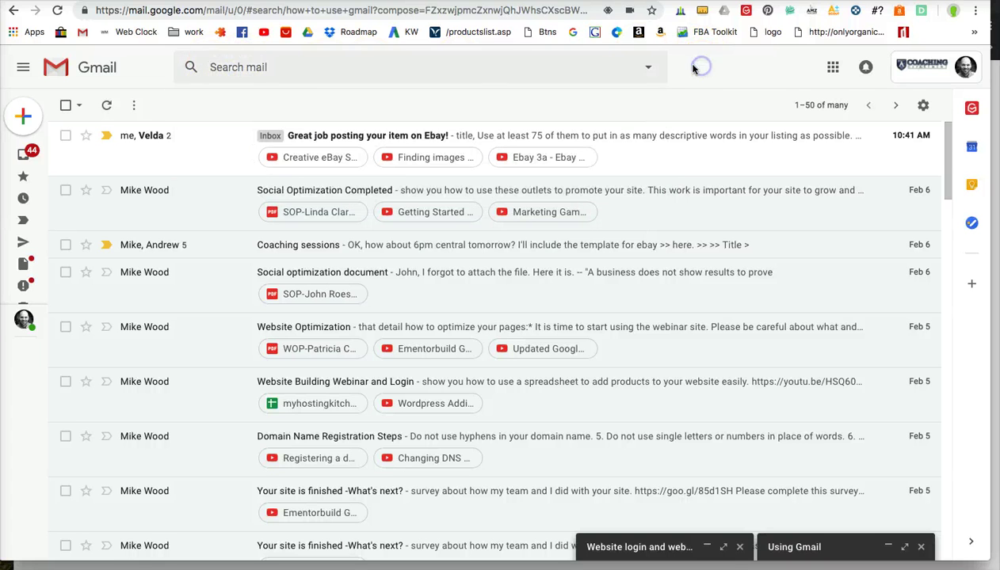
Step: Glance at the Promotions and empty Social categories, then return to the Primary conversations, 1–50 of 97
click(22, 156)
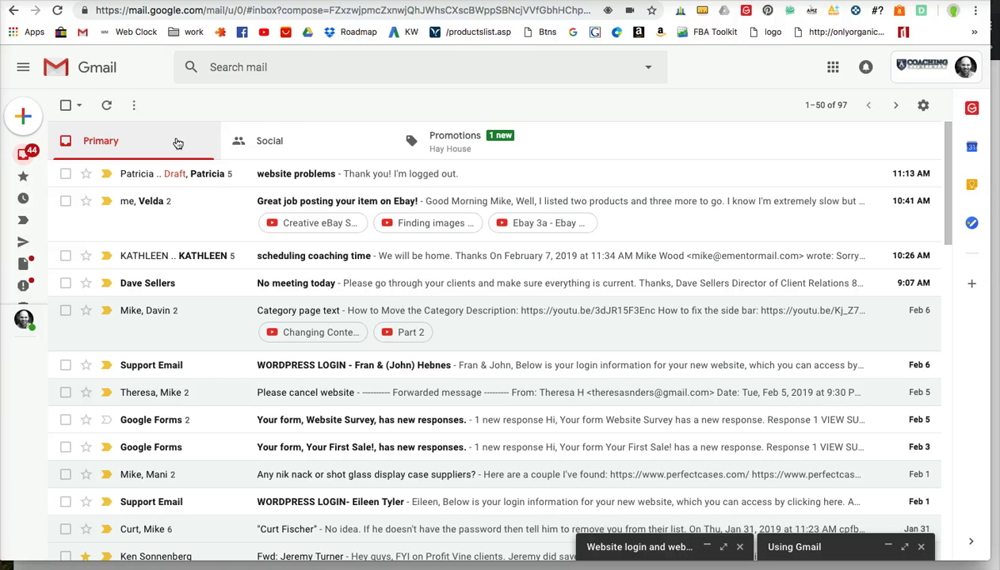
click(468, 141)
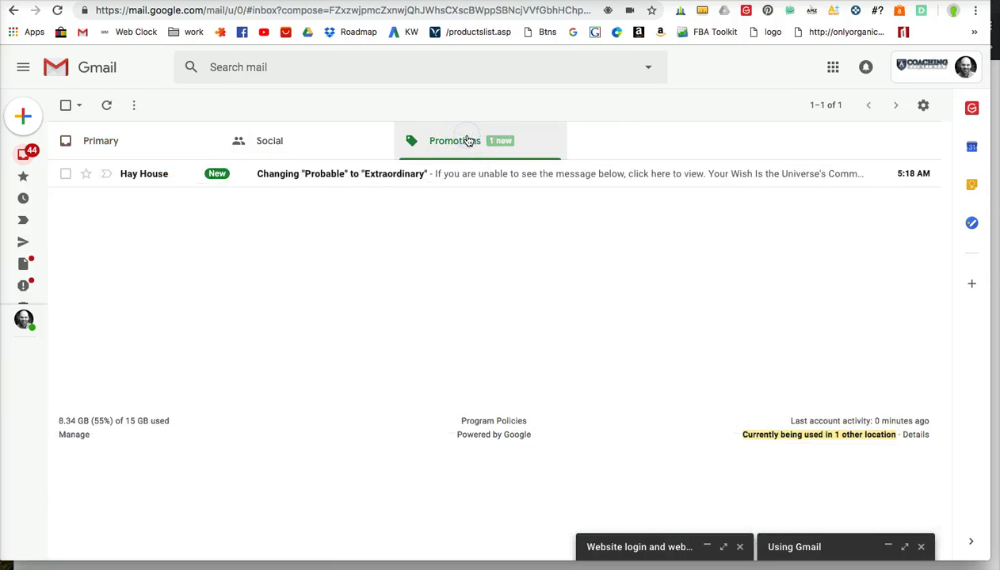
click(305, 143)
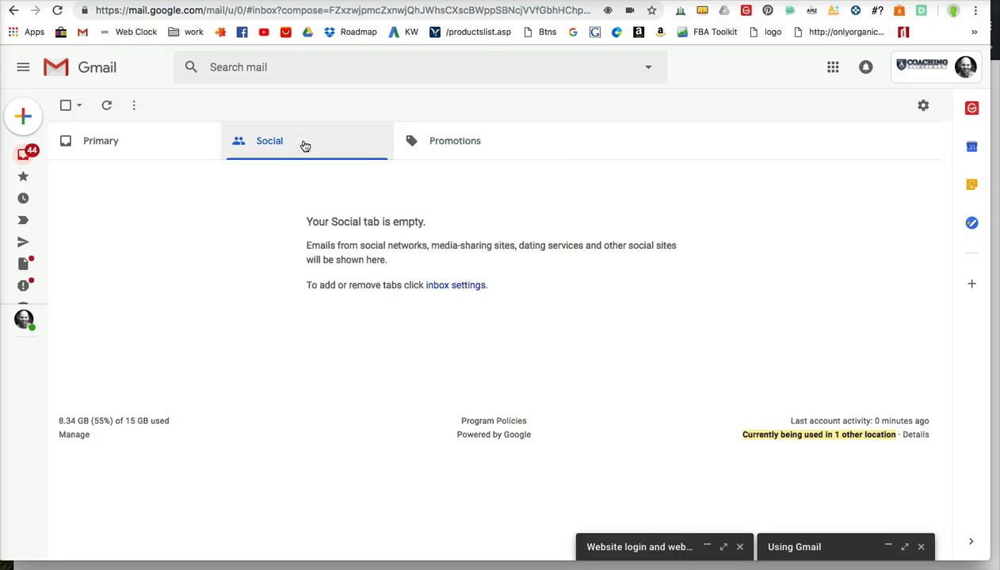
click(294, 147)
click(144, 142)
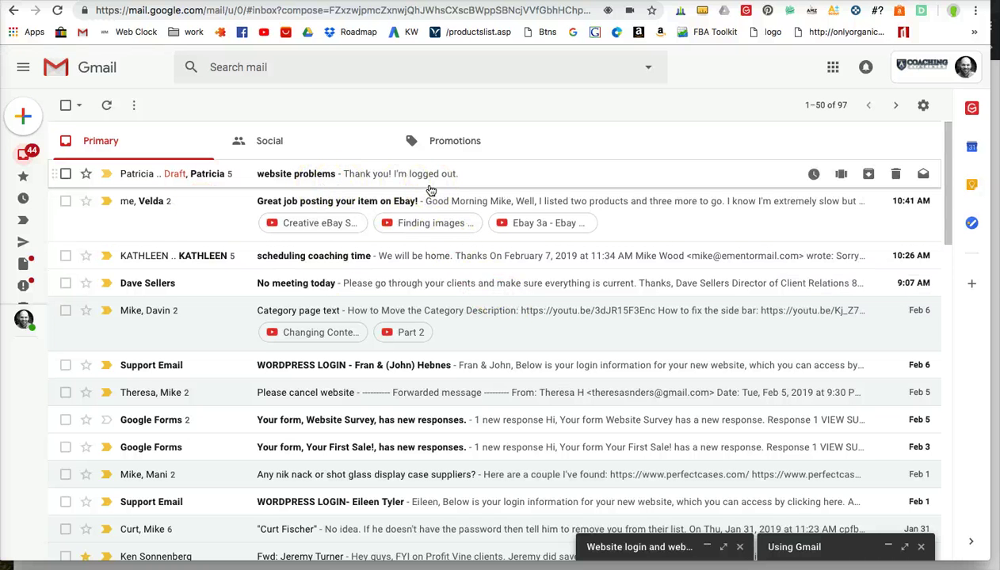
scroll(527, 301, down, 5)
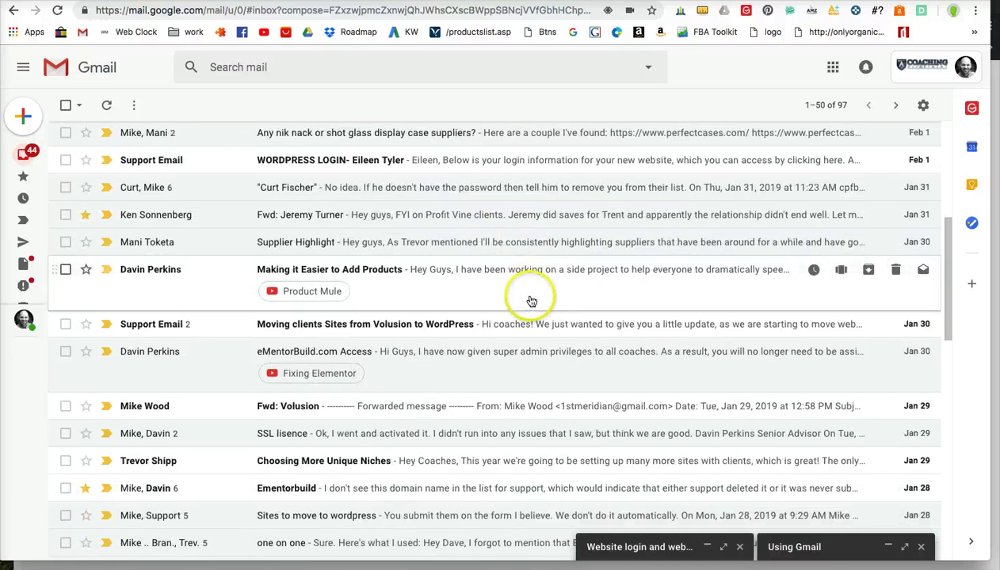
scroll(529, 301, up, 5)
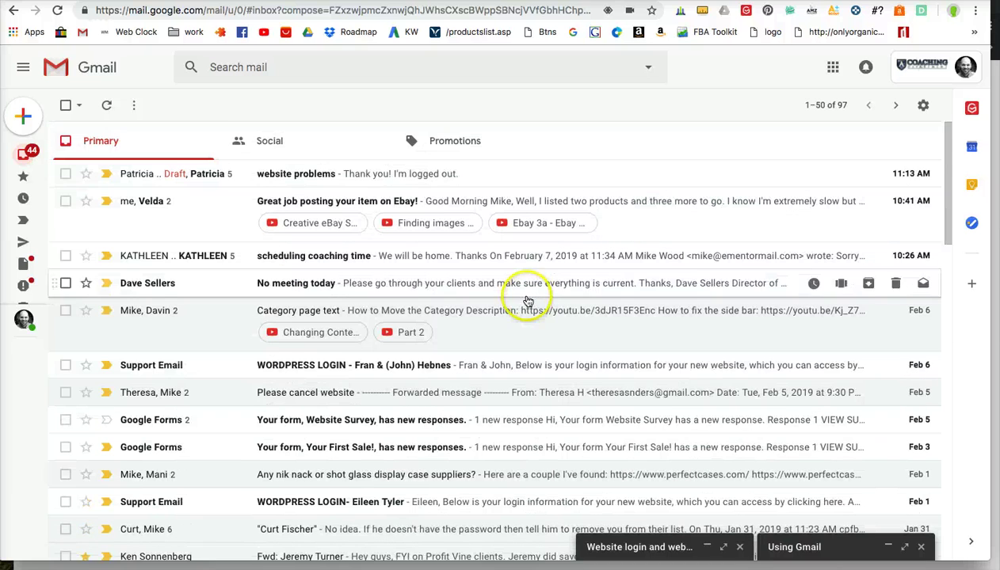
Step: Send a new email titled 'test' asking for a reply to your own address
click(23, 116)
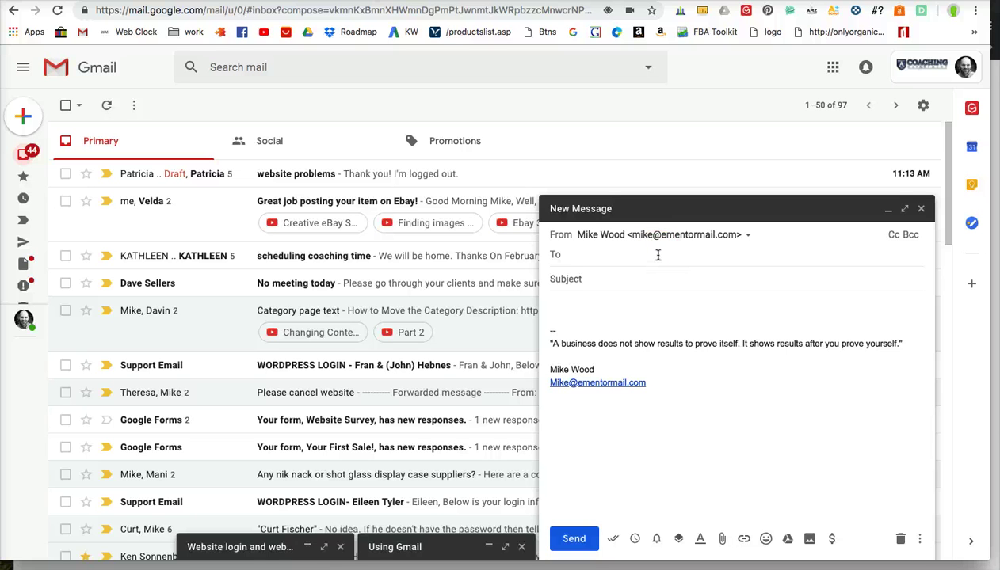
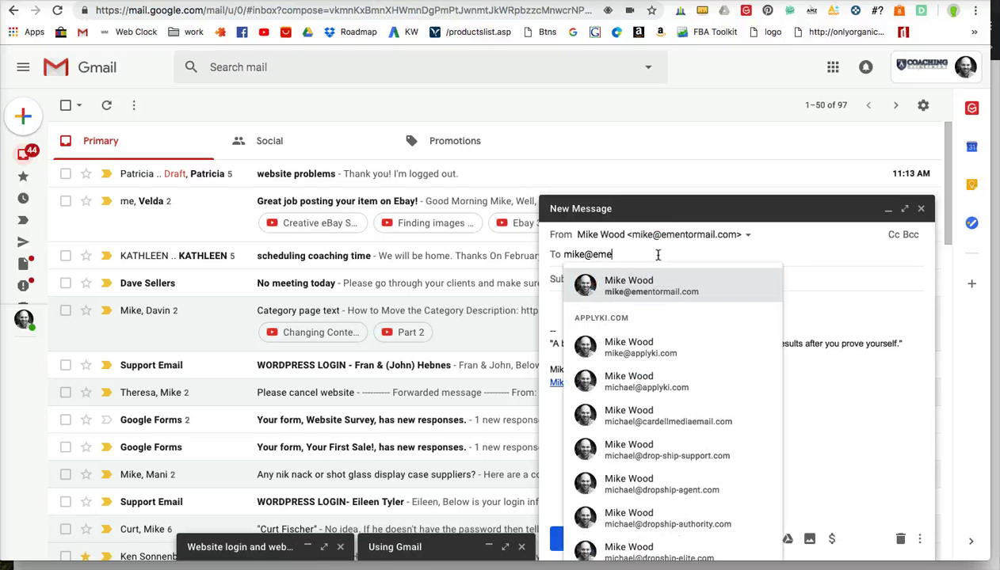
key(Return)
key(Tab)
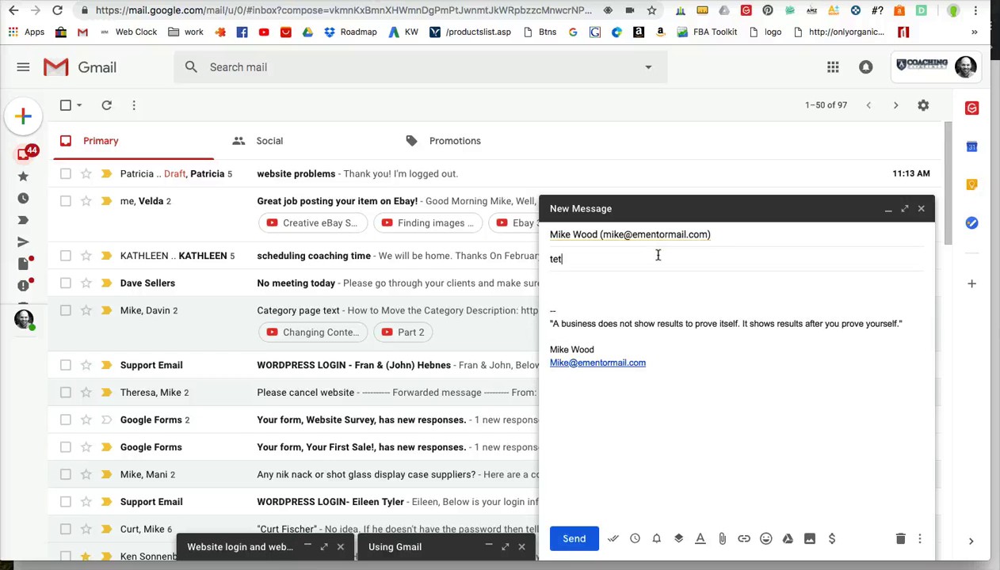
key(Tab)
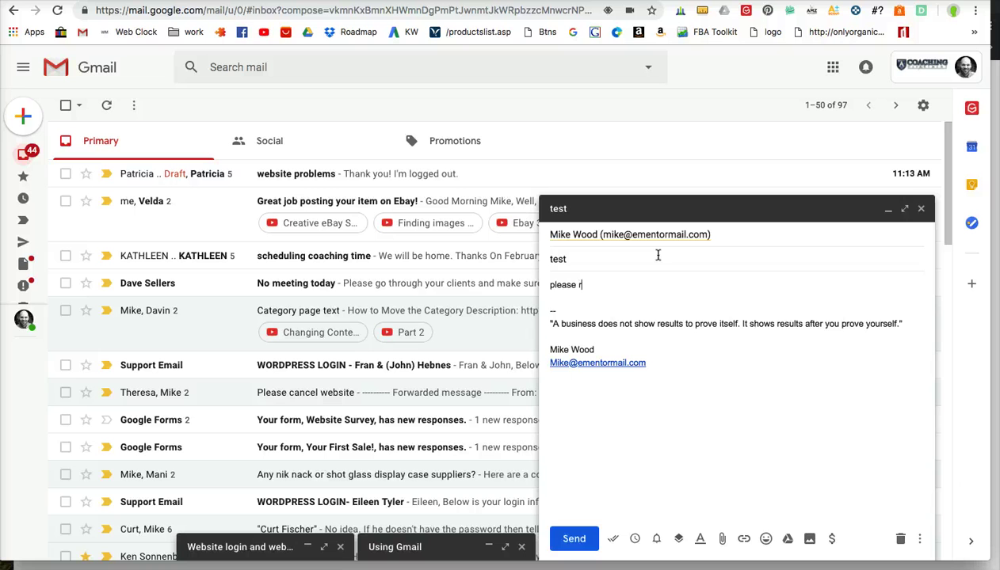
click(574, 539)
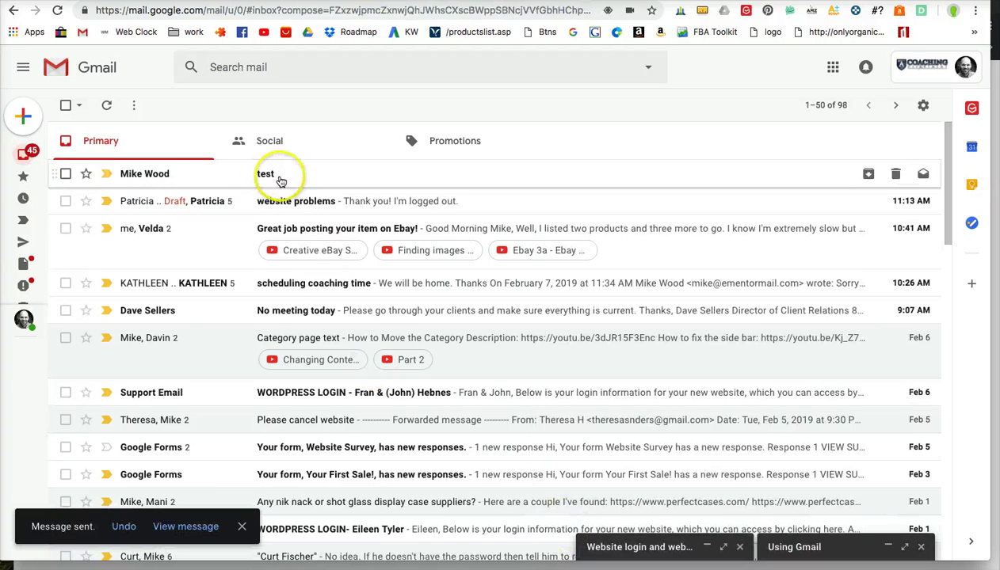
Step: Answer the received test email with 'I am replying to you' and return to the inbox
click(269, 177)
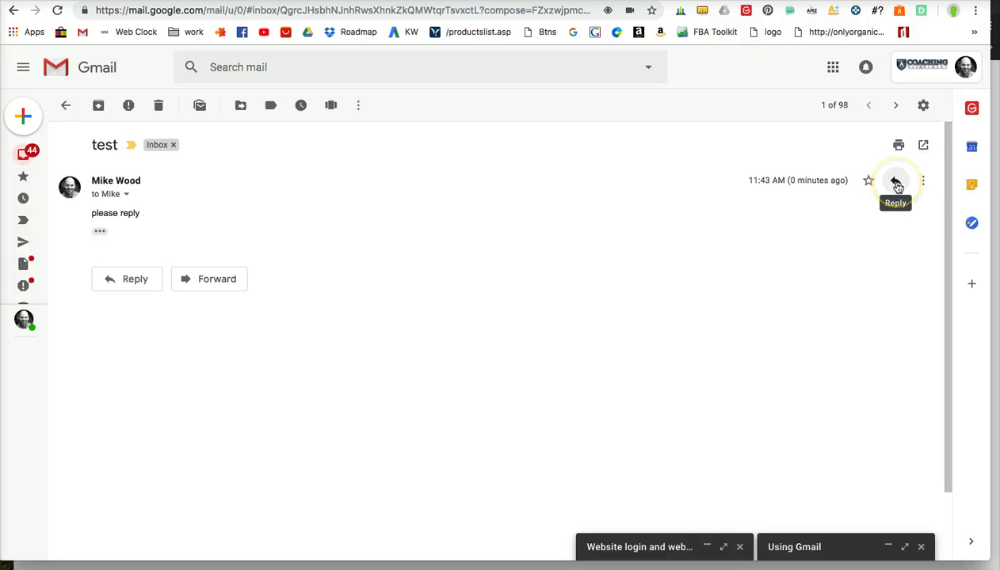
click(898, 184)
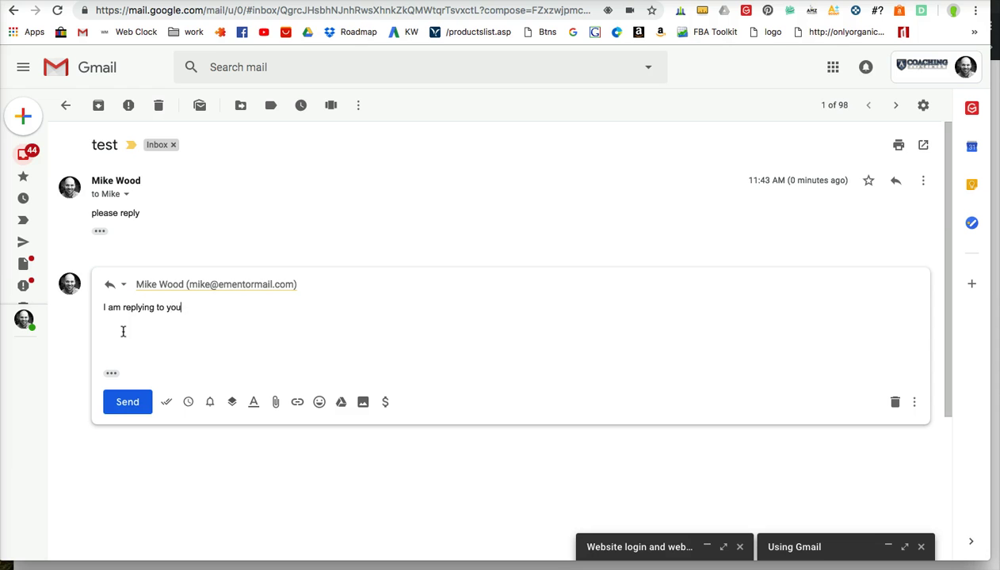
click(125, 412)
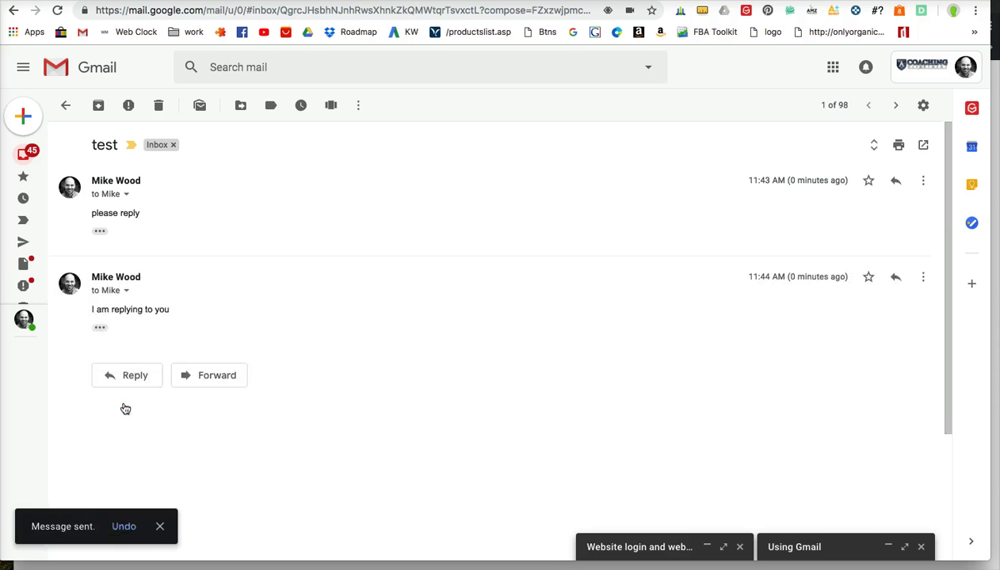
click(65, 106)
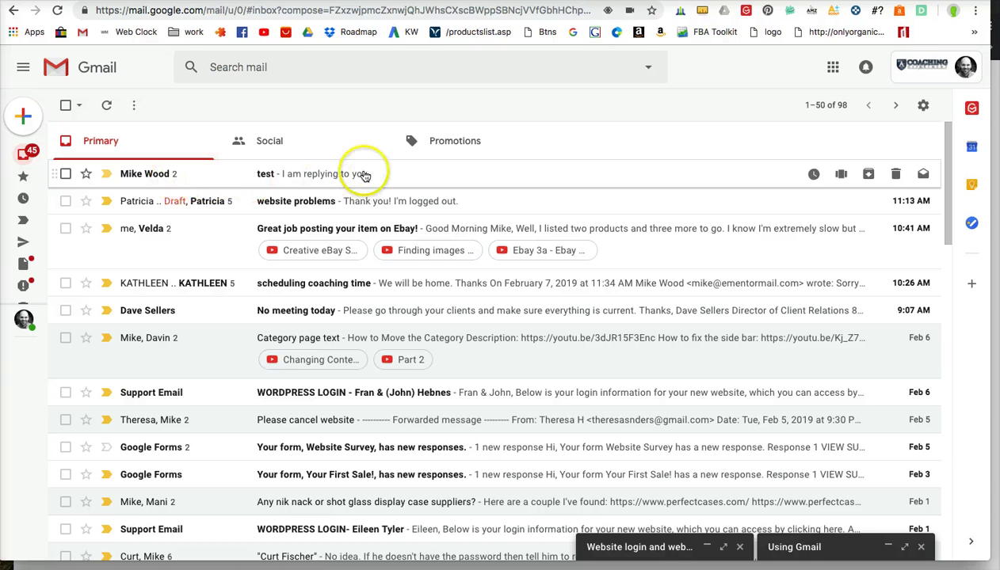
Step: Open the 'test' conversation, toggle the first message's details, and star the reply
click(364, 175)
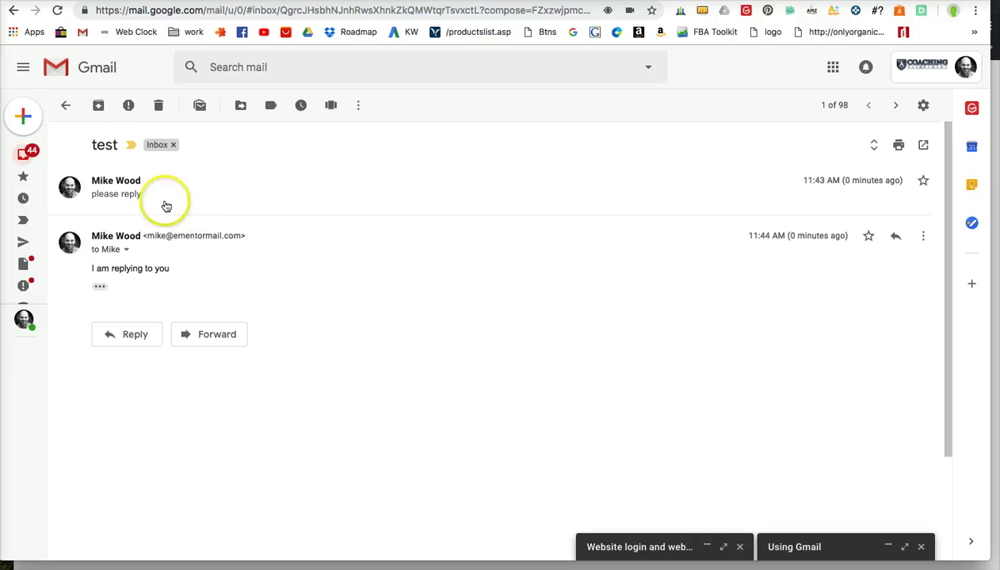
click(242, 185)
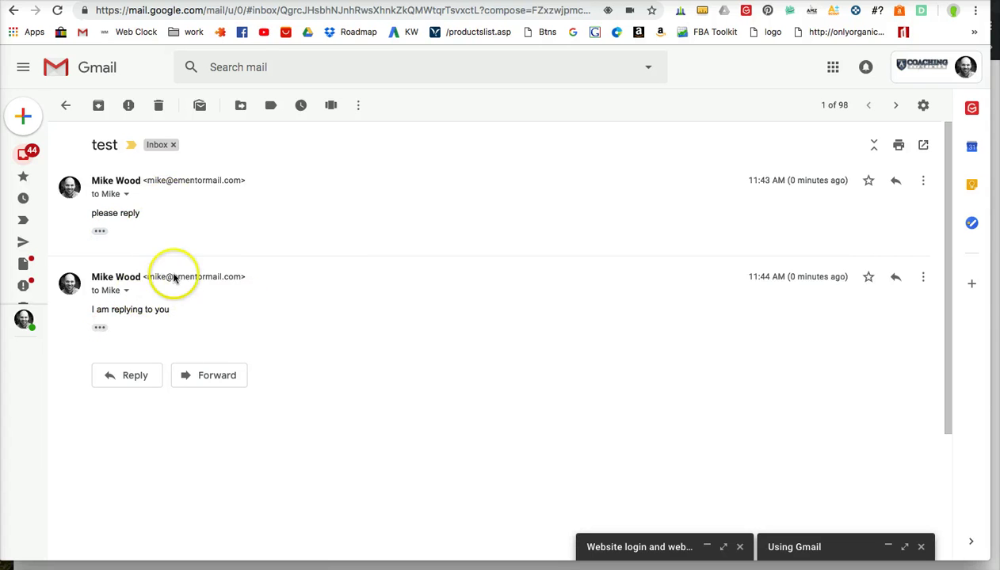
click(305, 177)
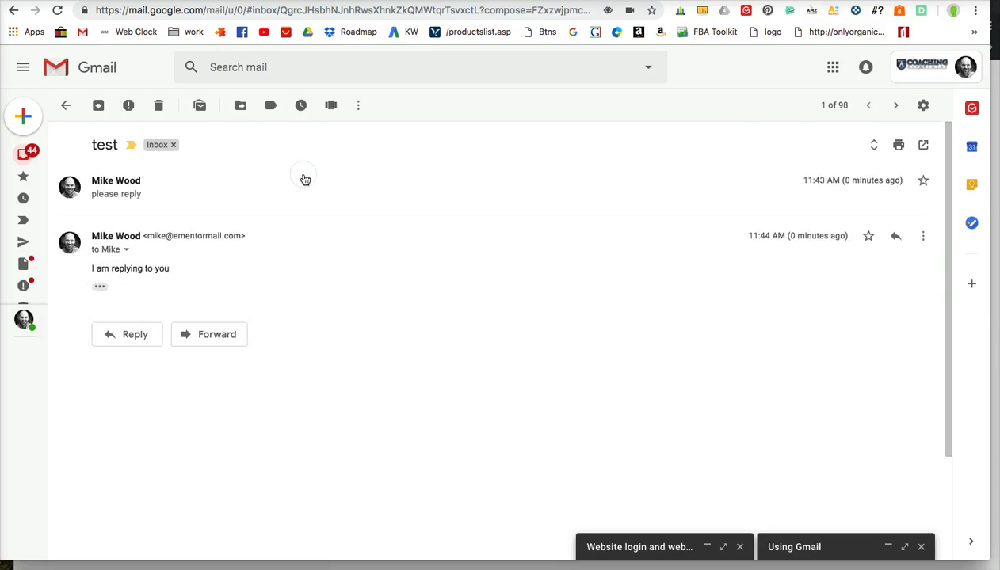
click(304, 178)
click(305, 178)
click(305, 180)
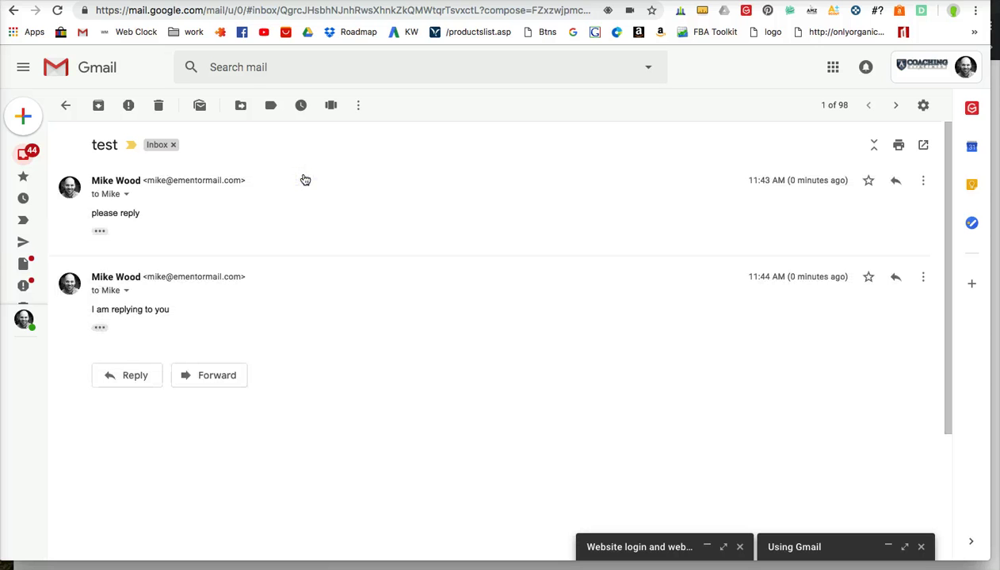
click(305, 180)
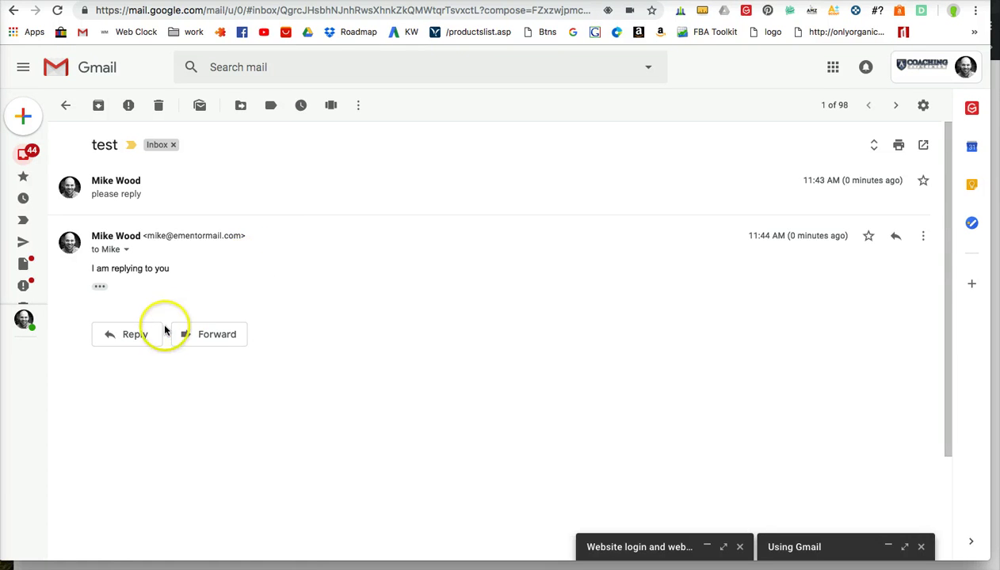
click(256, 182)
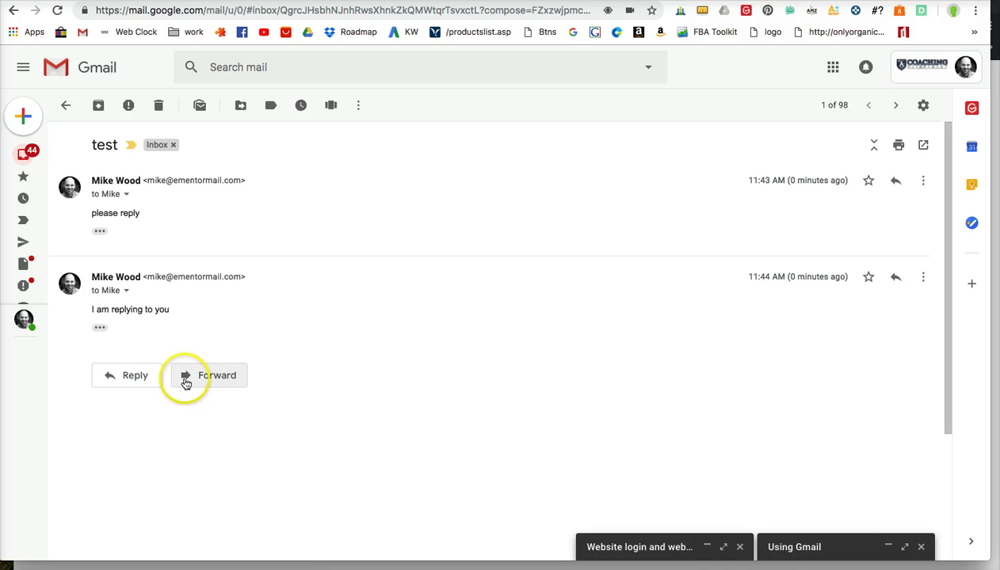
click(869, 278)
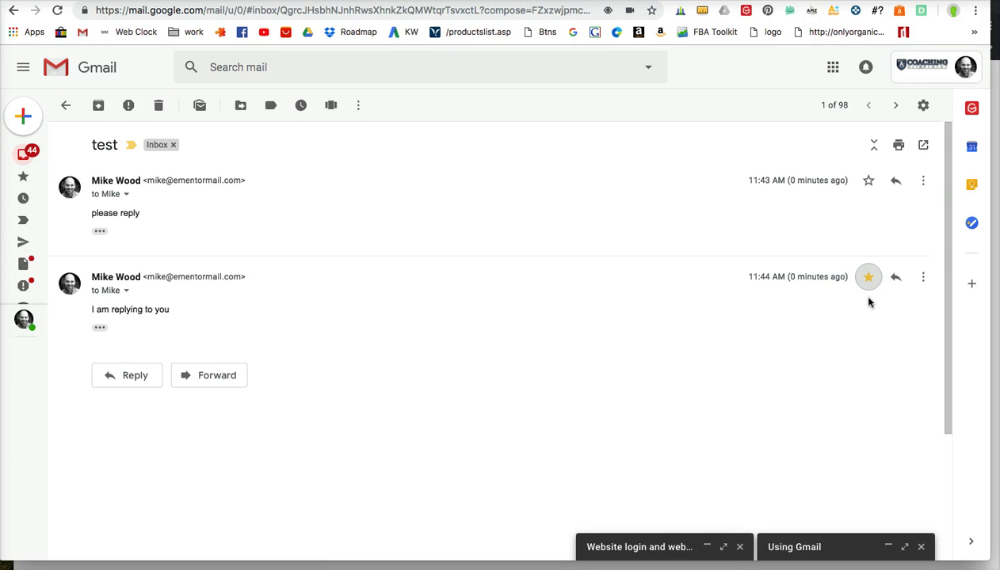
click(68, 106)
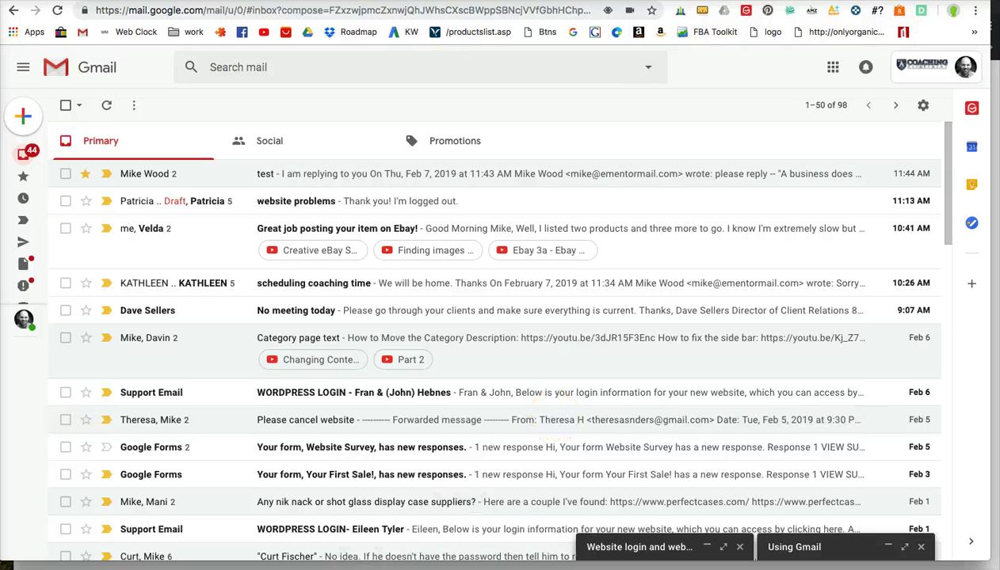
click(742, 99)
key(ctrl+Left)
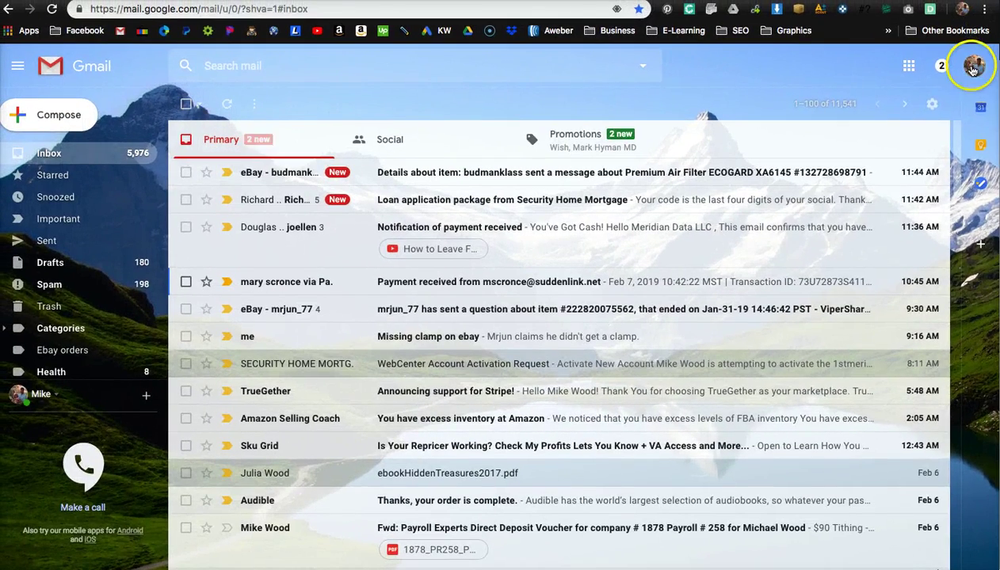
click(973, 66)
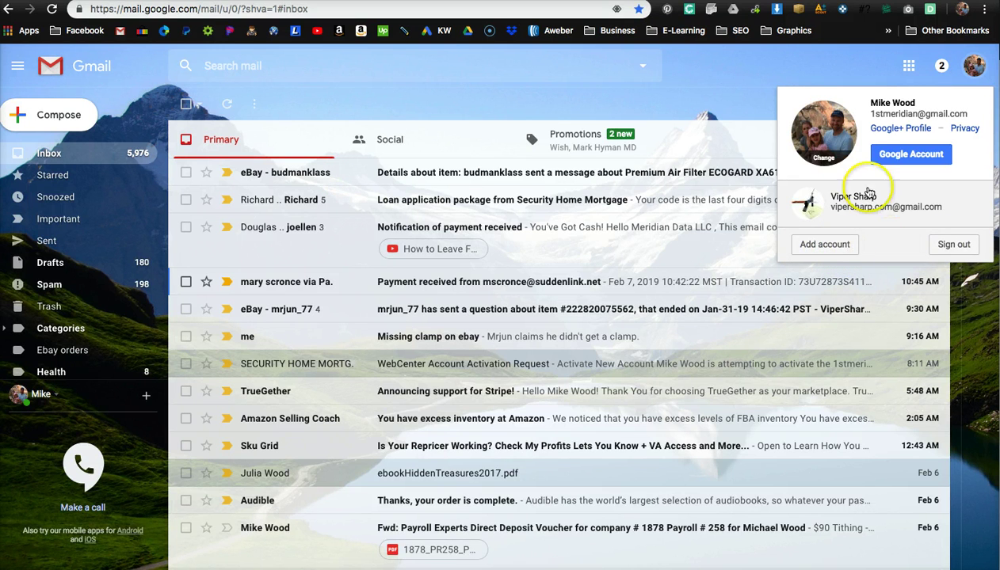
click(763, 66)
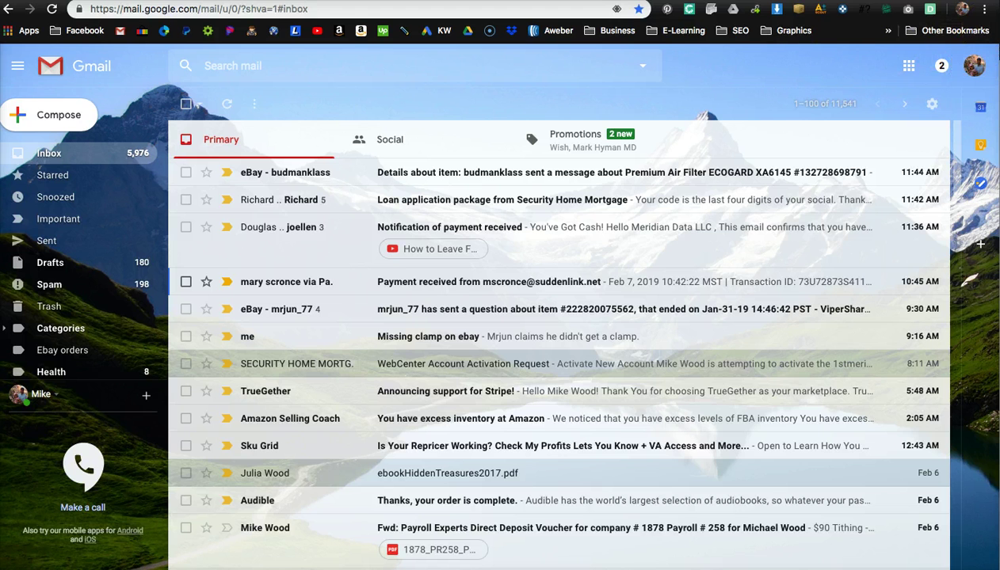
key(ctrl+Right)
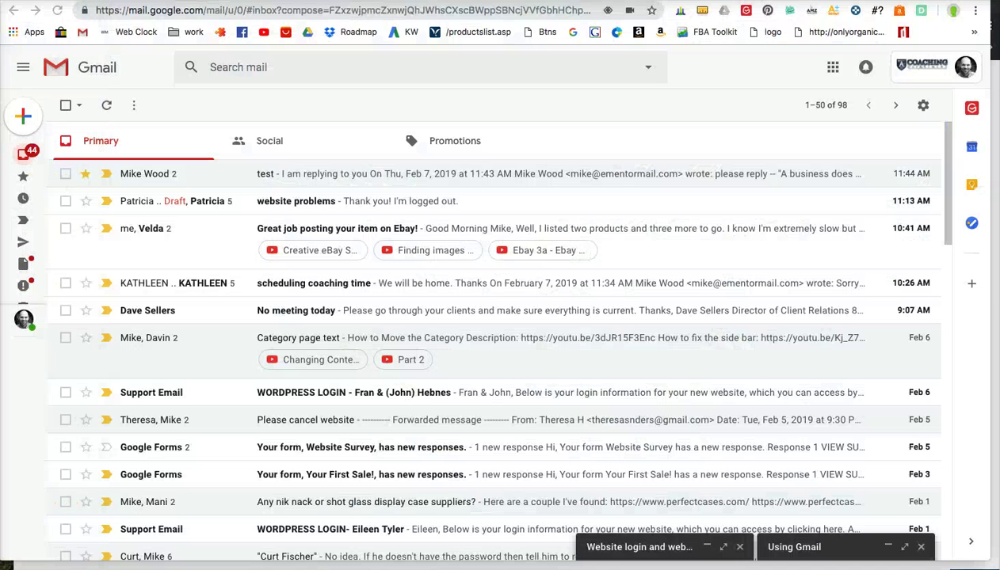